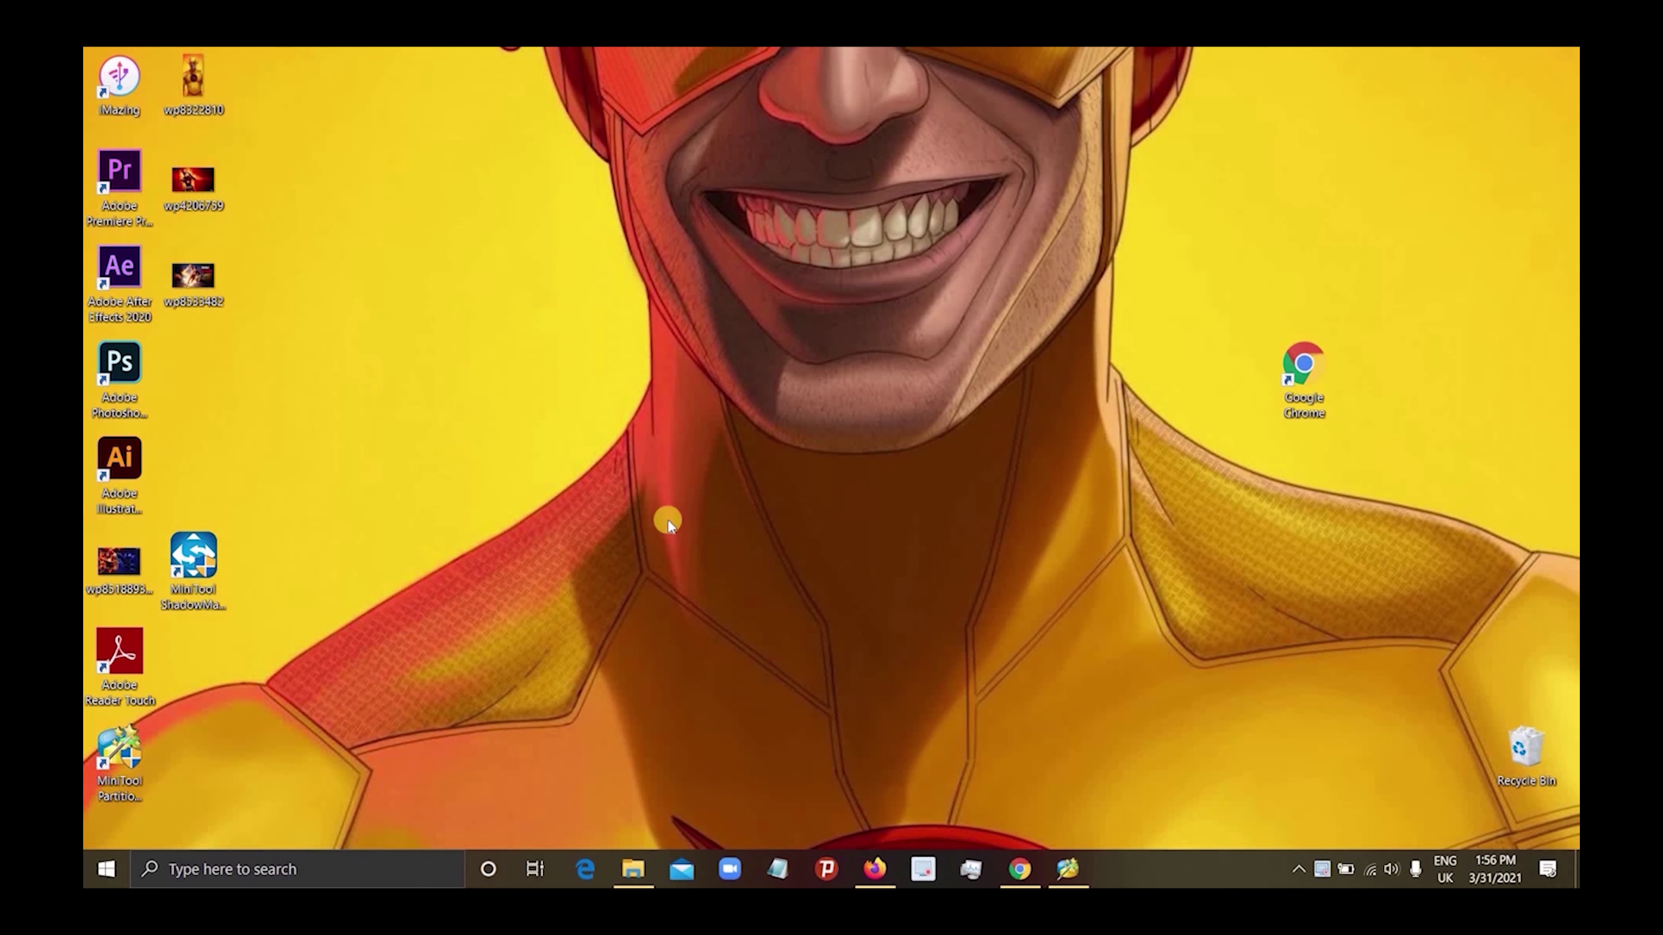
# Try opening USB Drive (F:) from This PC, decline formatting, and dismiss the no-file-system error.
pyautogui.click(629, 862)
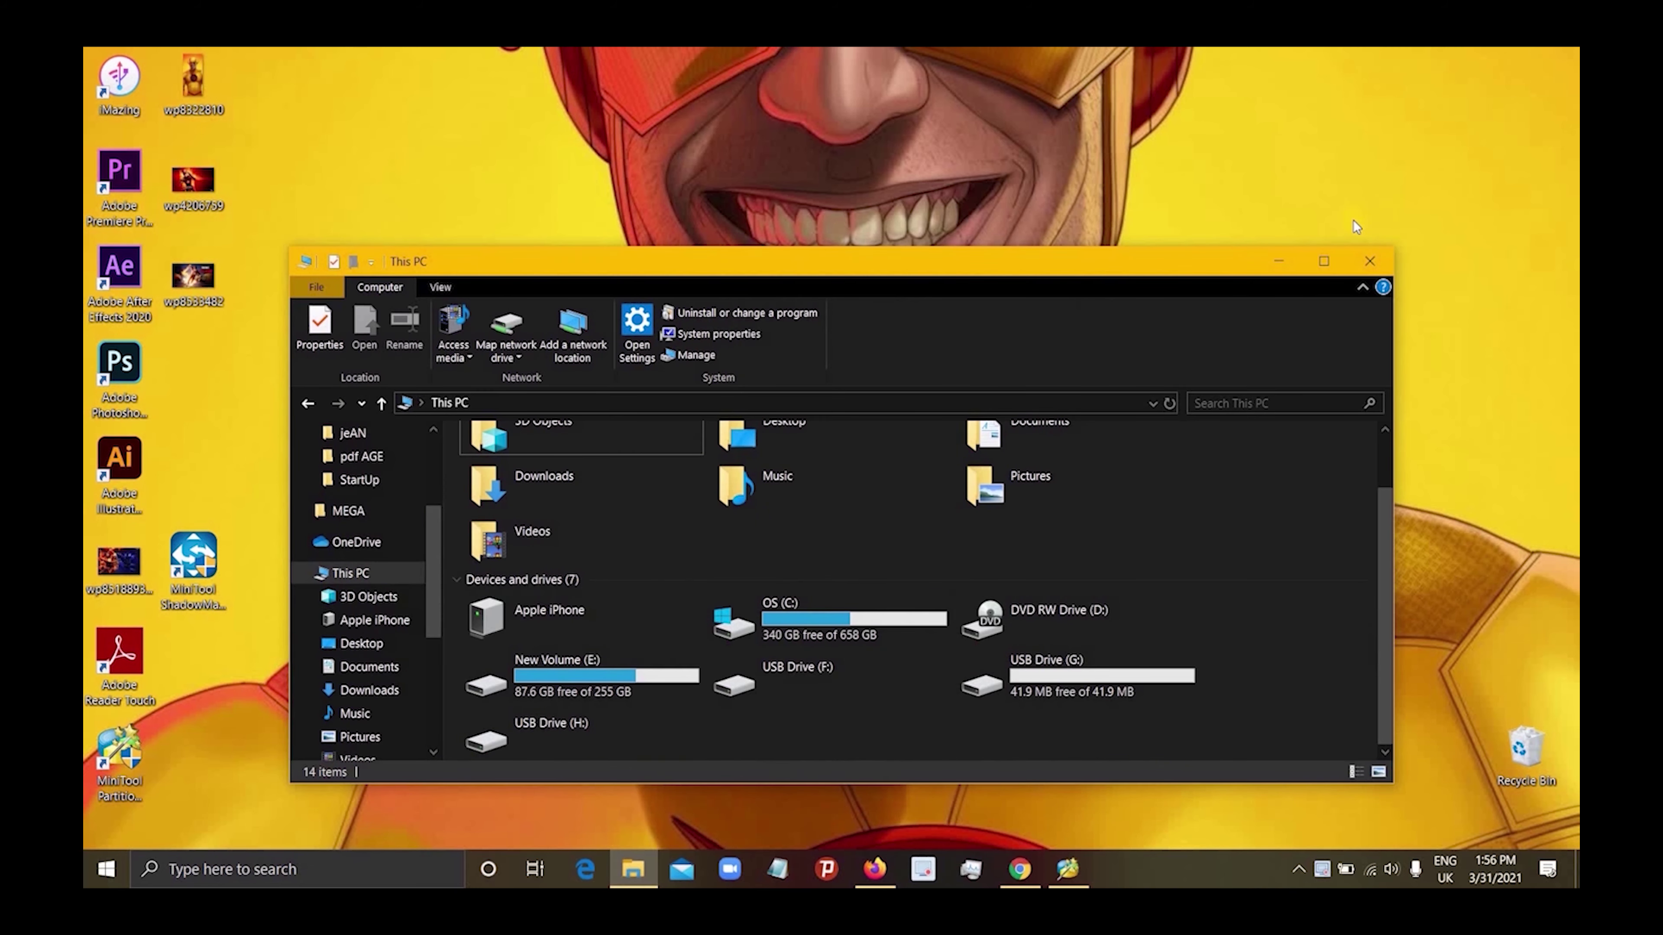
pyautogui.click(1324, 261)
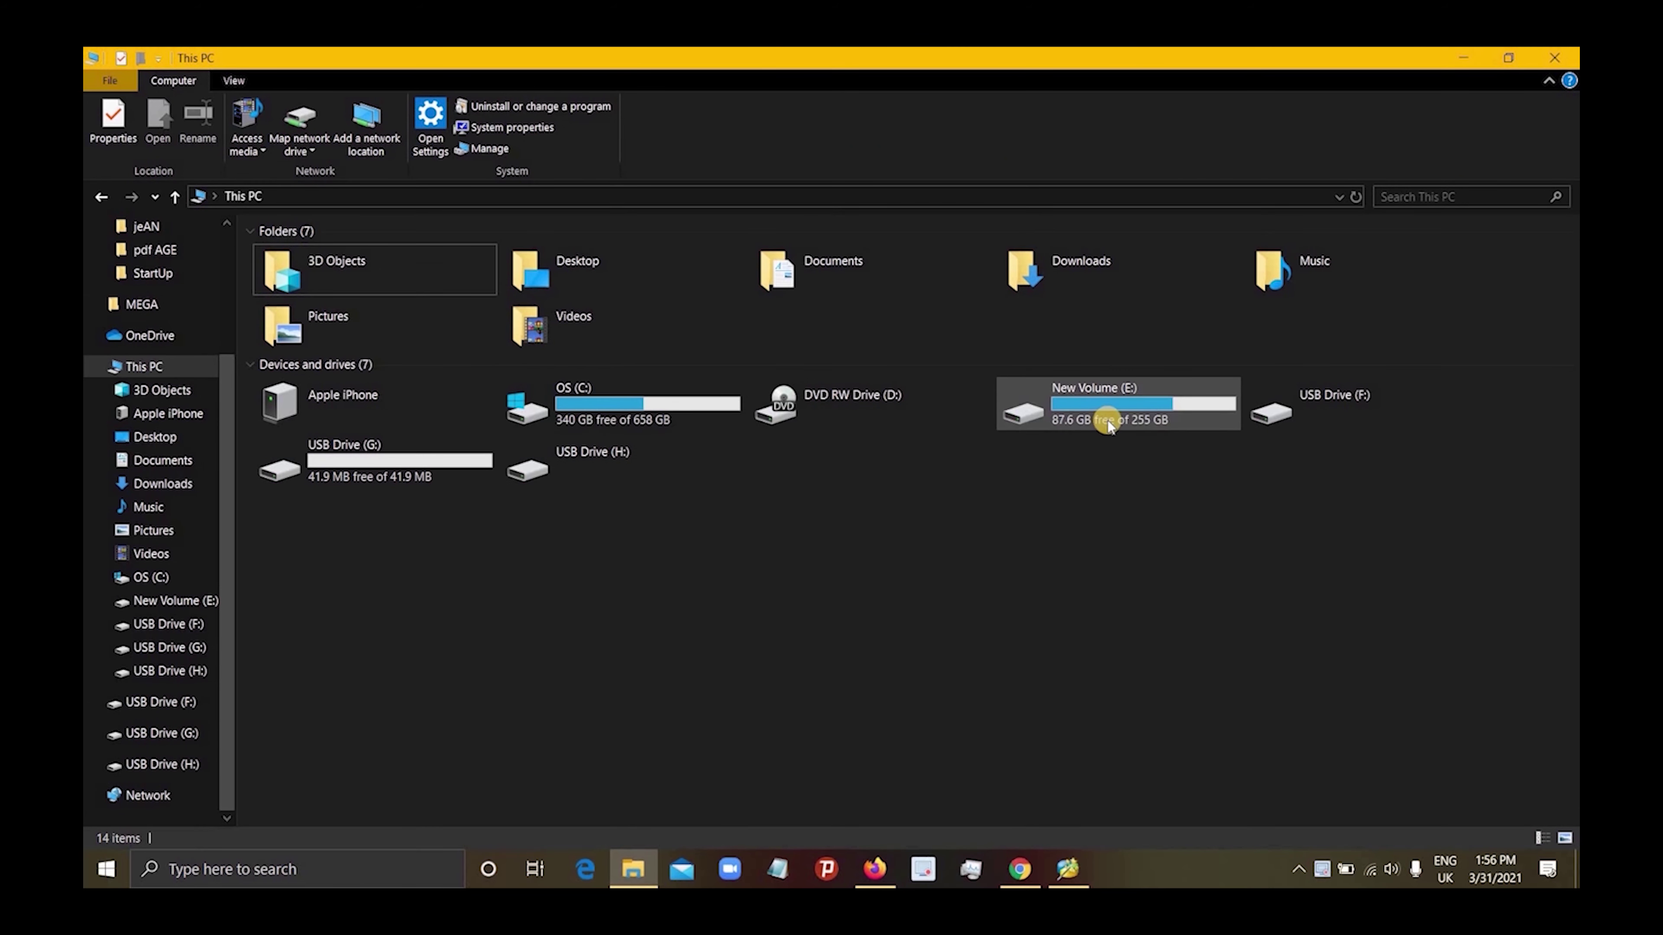
pyautogui.doubleClick(1321, 413)
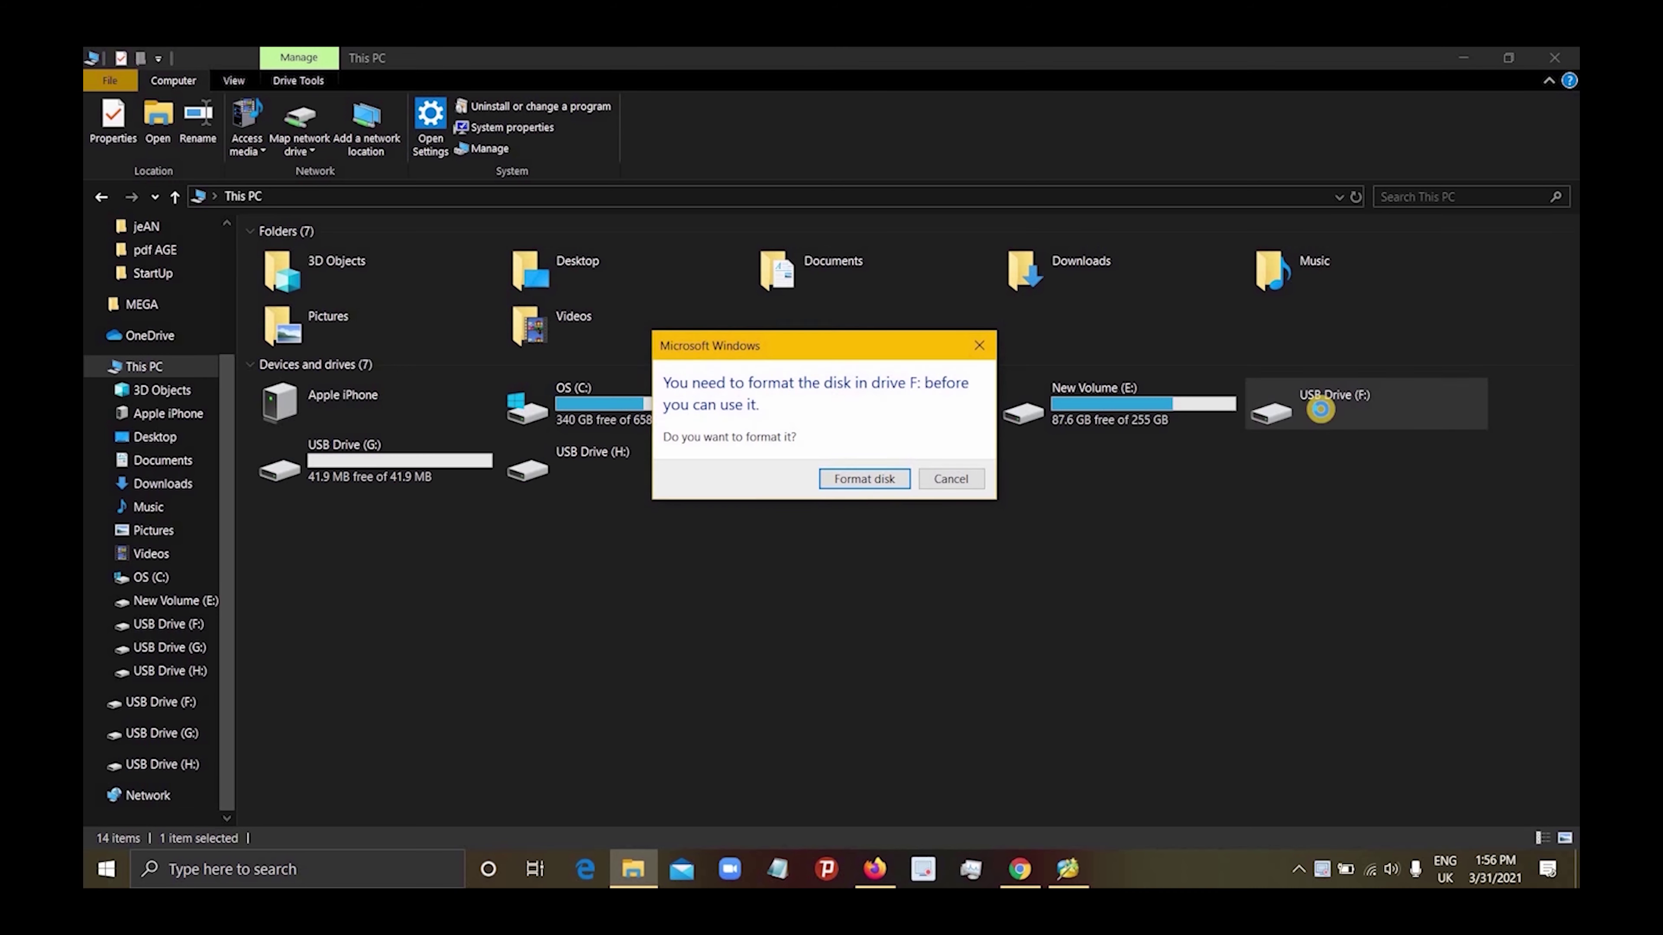
pyautogui.click(949, 479)
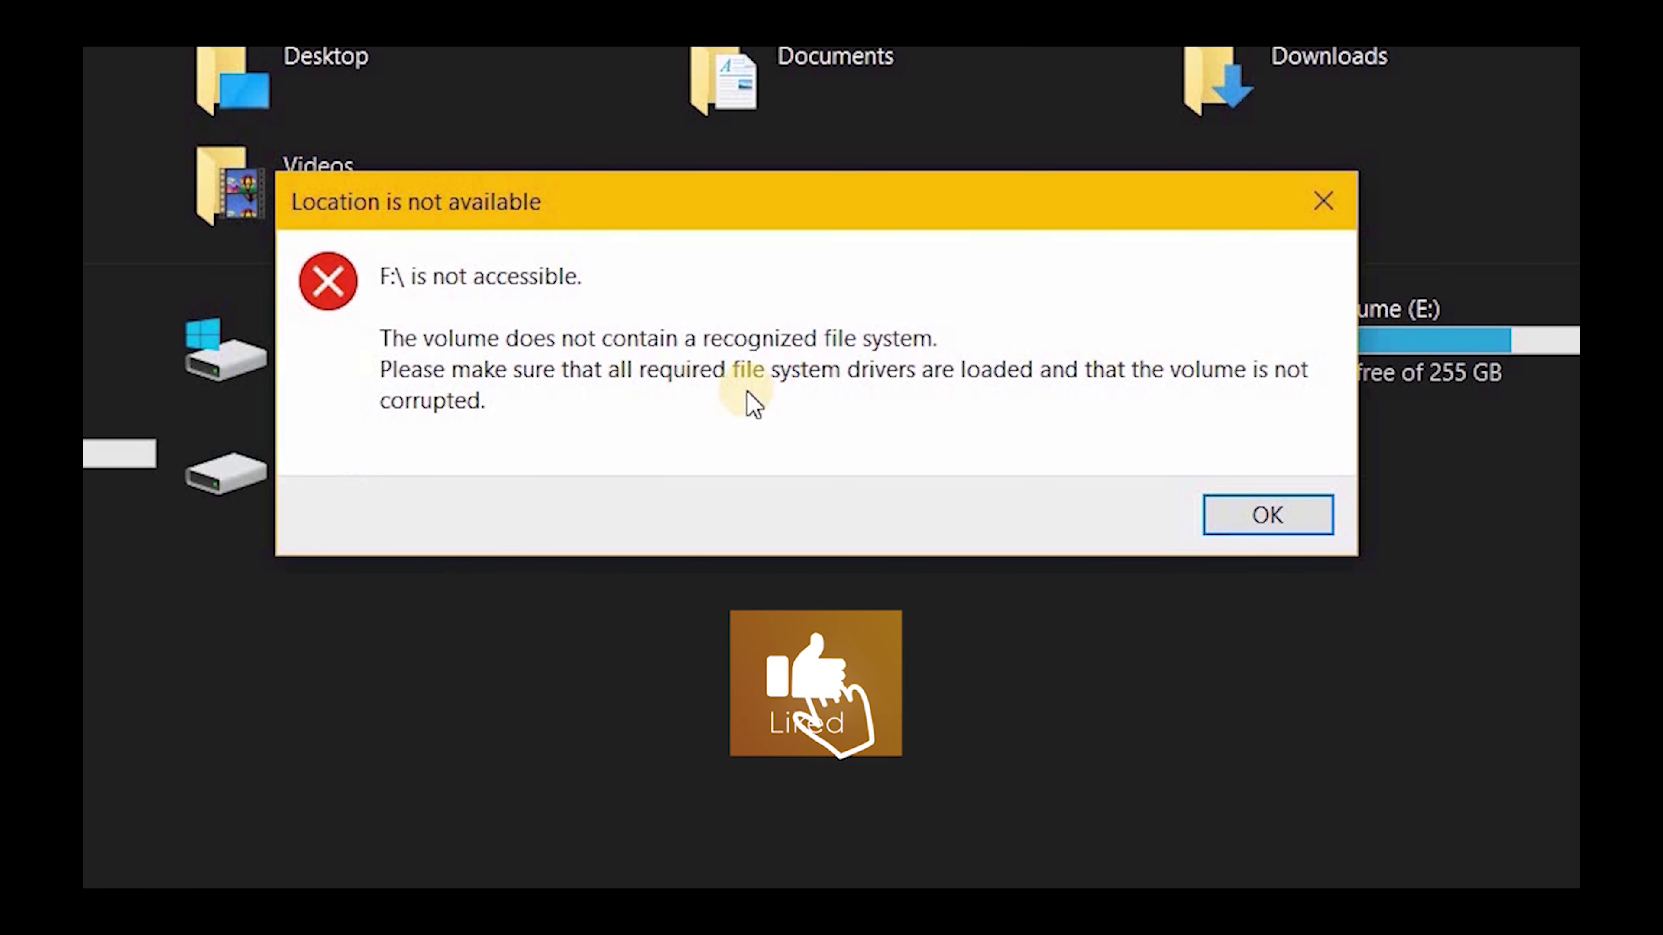
pyautogui.click(1230, 524)
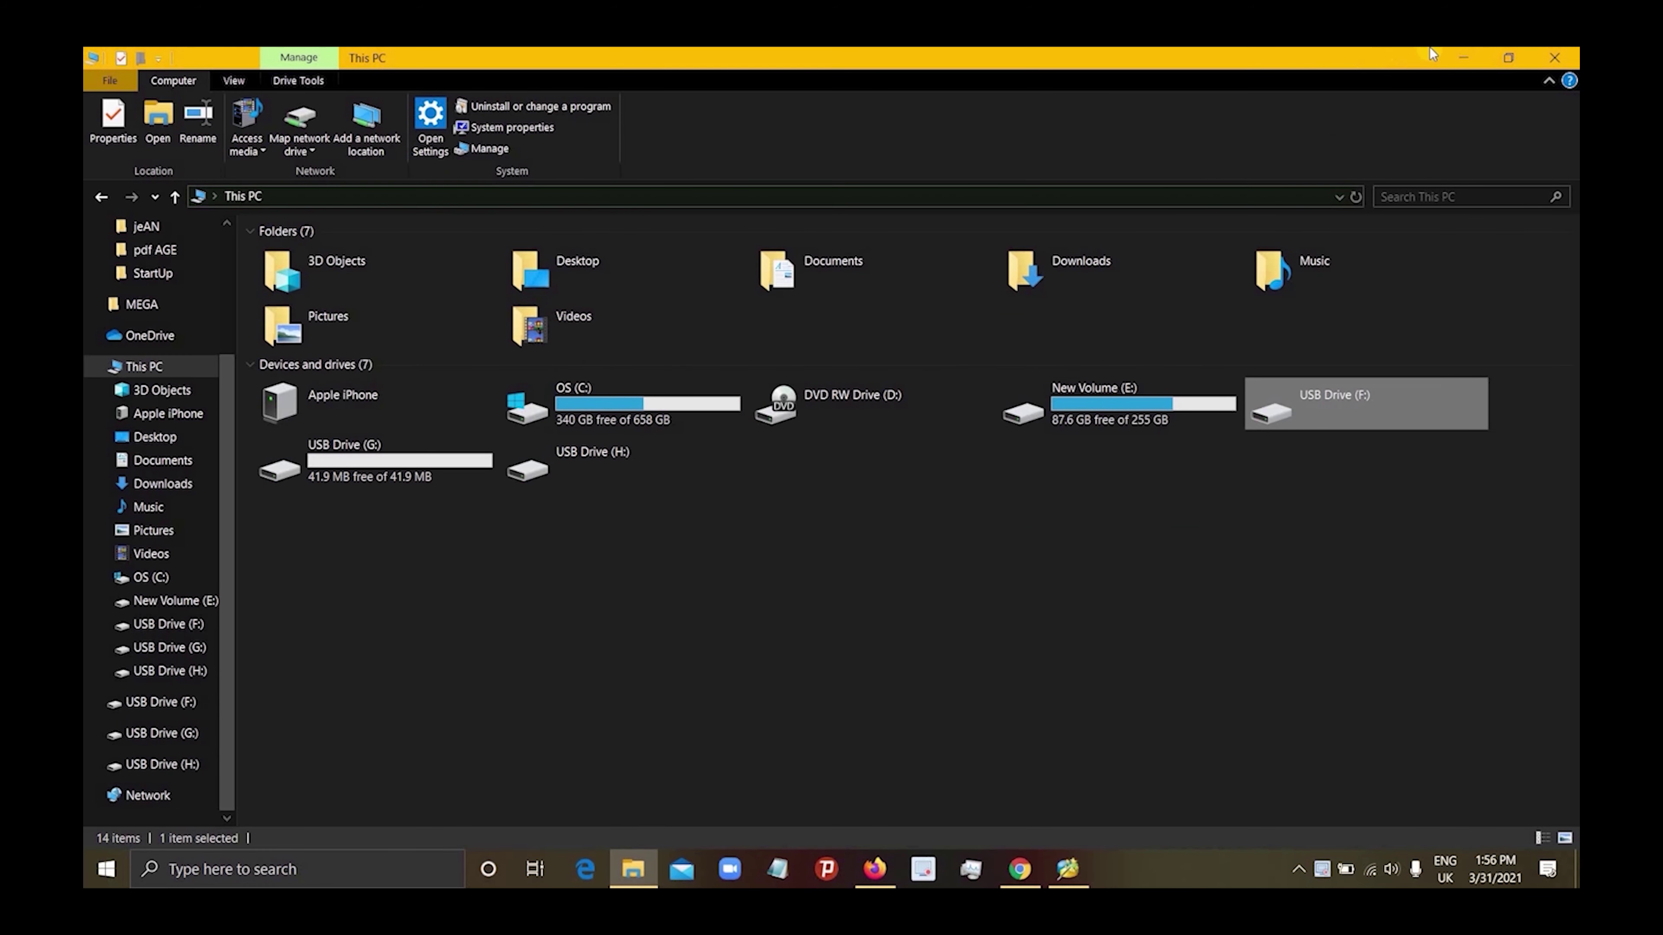
# Close This PC, view the MiniTool Partition Wizard Free 12.3 download page in Chrome, then minimize Chrome.
pyautogui.click(1547, 59)
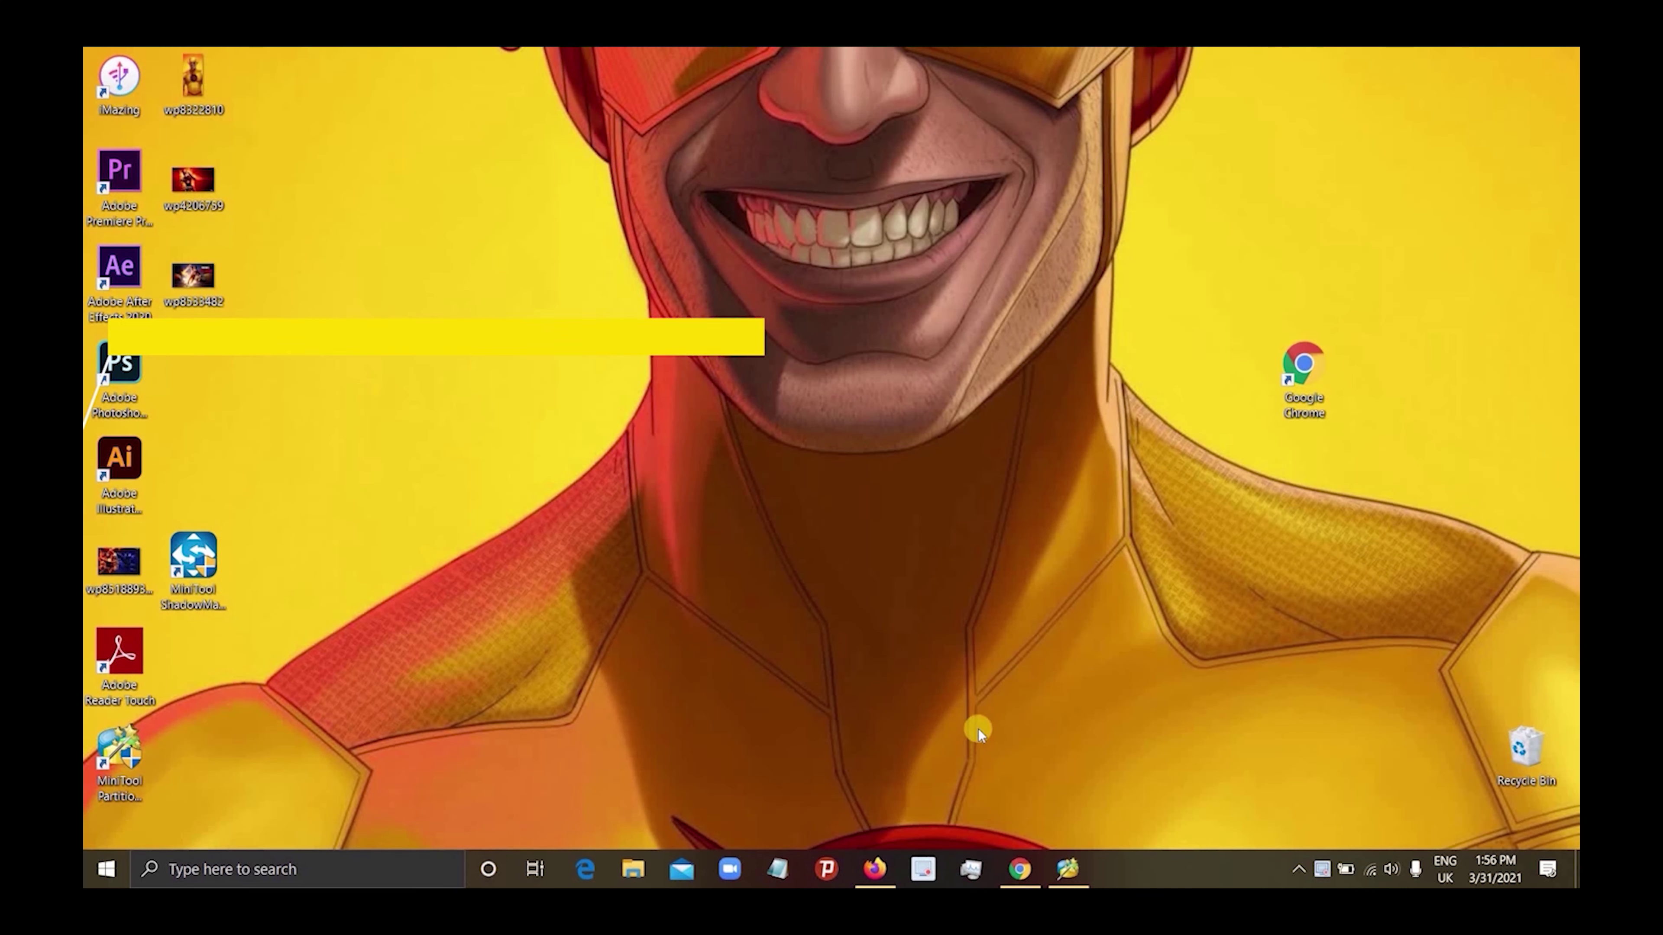
pyautogui.click(1019, 868)
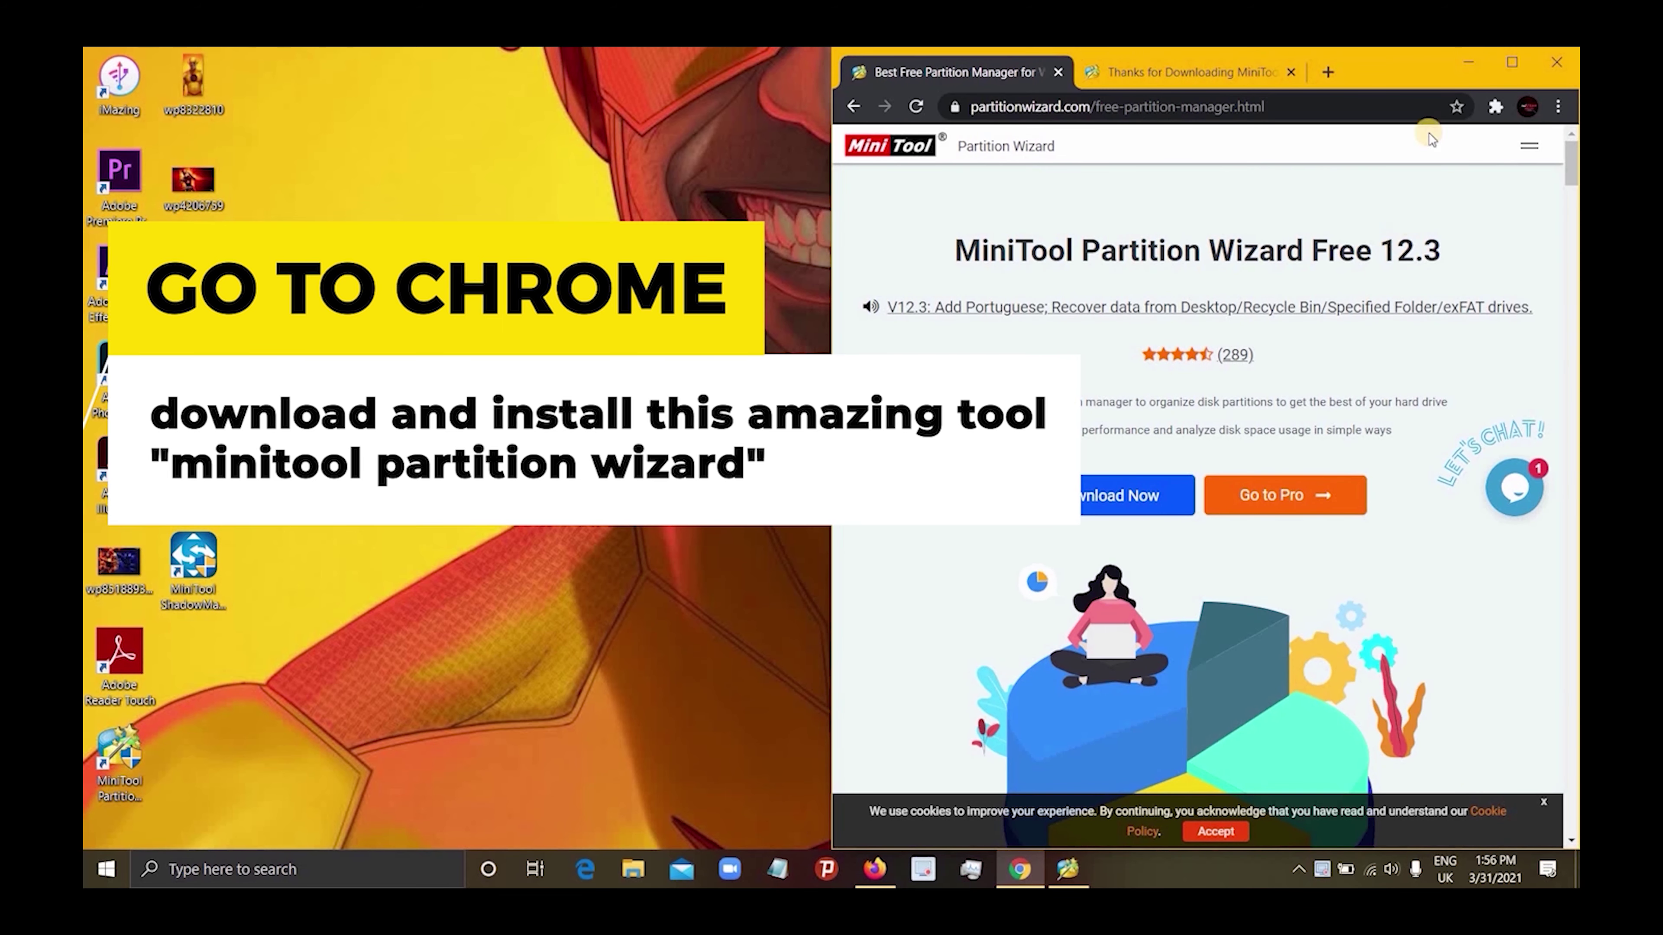
pyautogui.click(1511, 63)
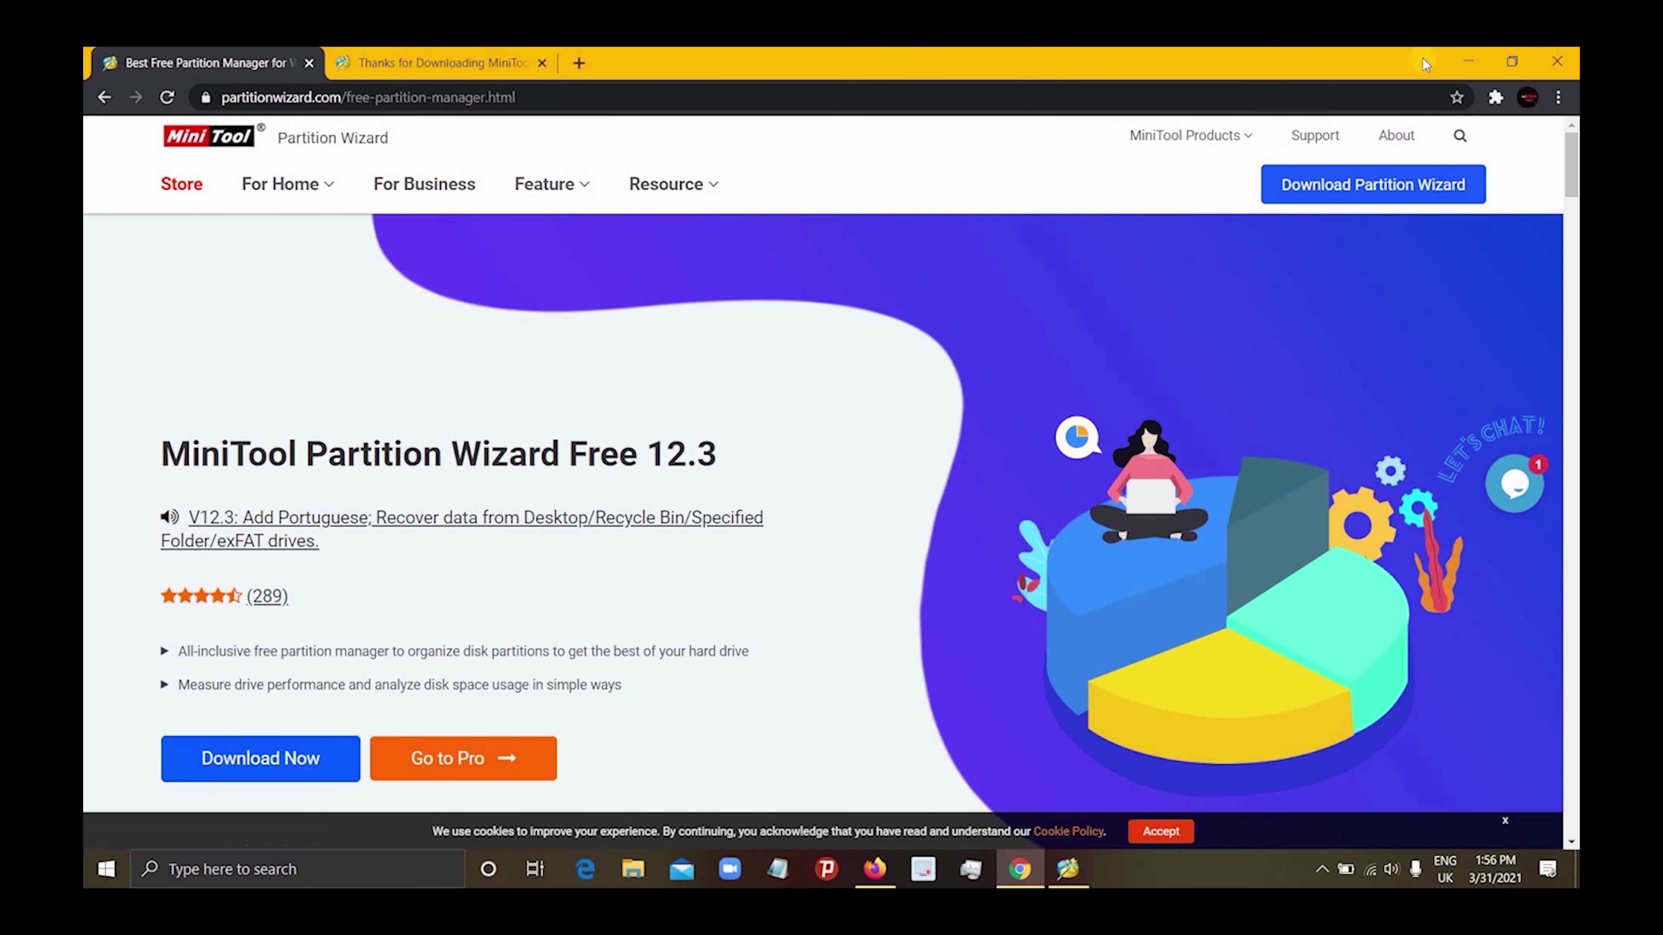
pyautogui.click(1466, 61)
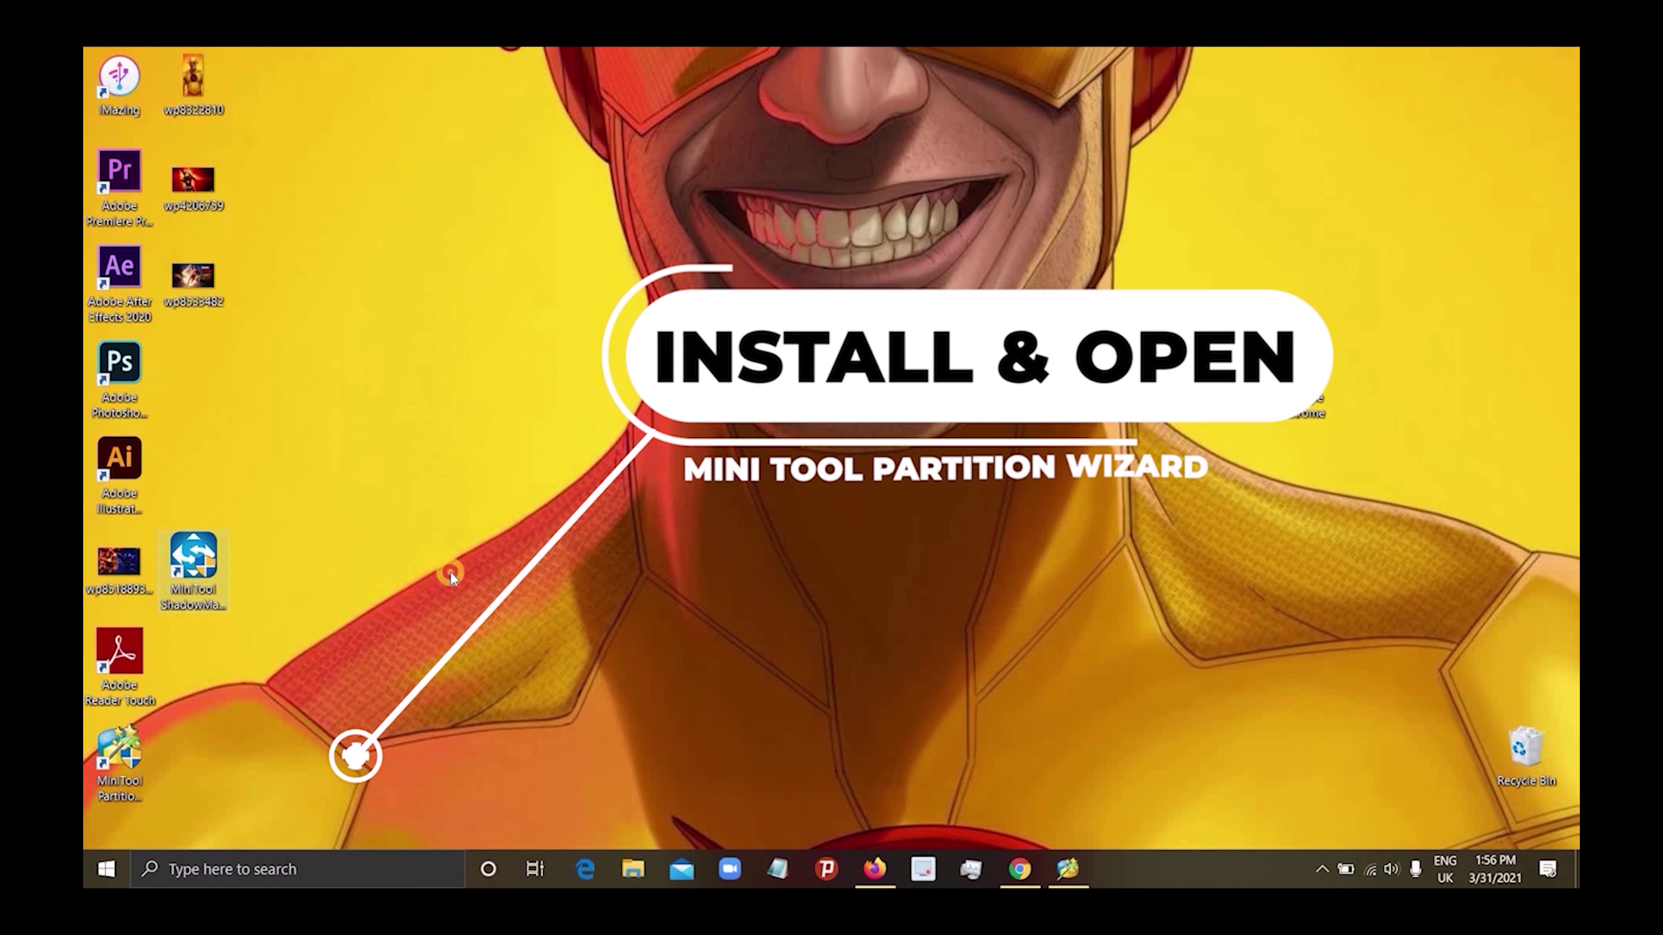
# Move the MiniTool ShadowMaker desktop shortcut near the top centre of the desktop.
pyautogui.moveTo(190, 585); pyautogui.dragTo(592, 586)
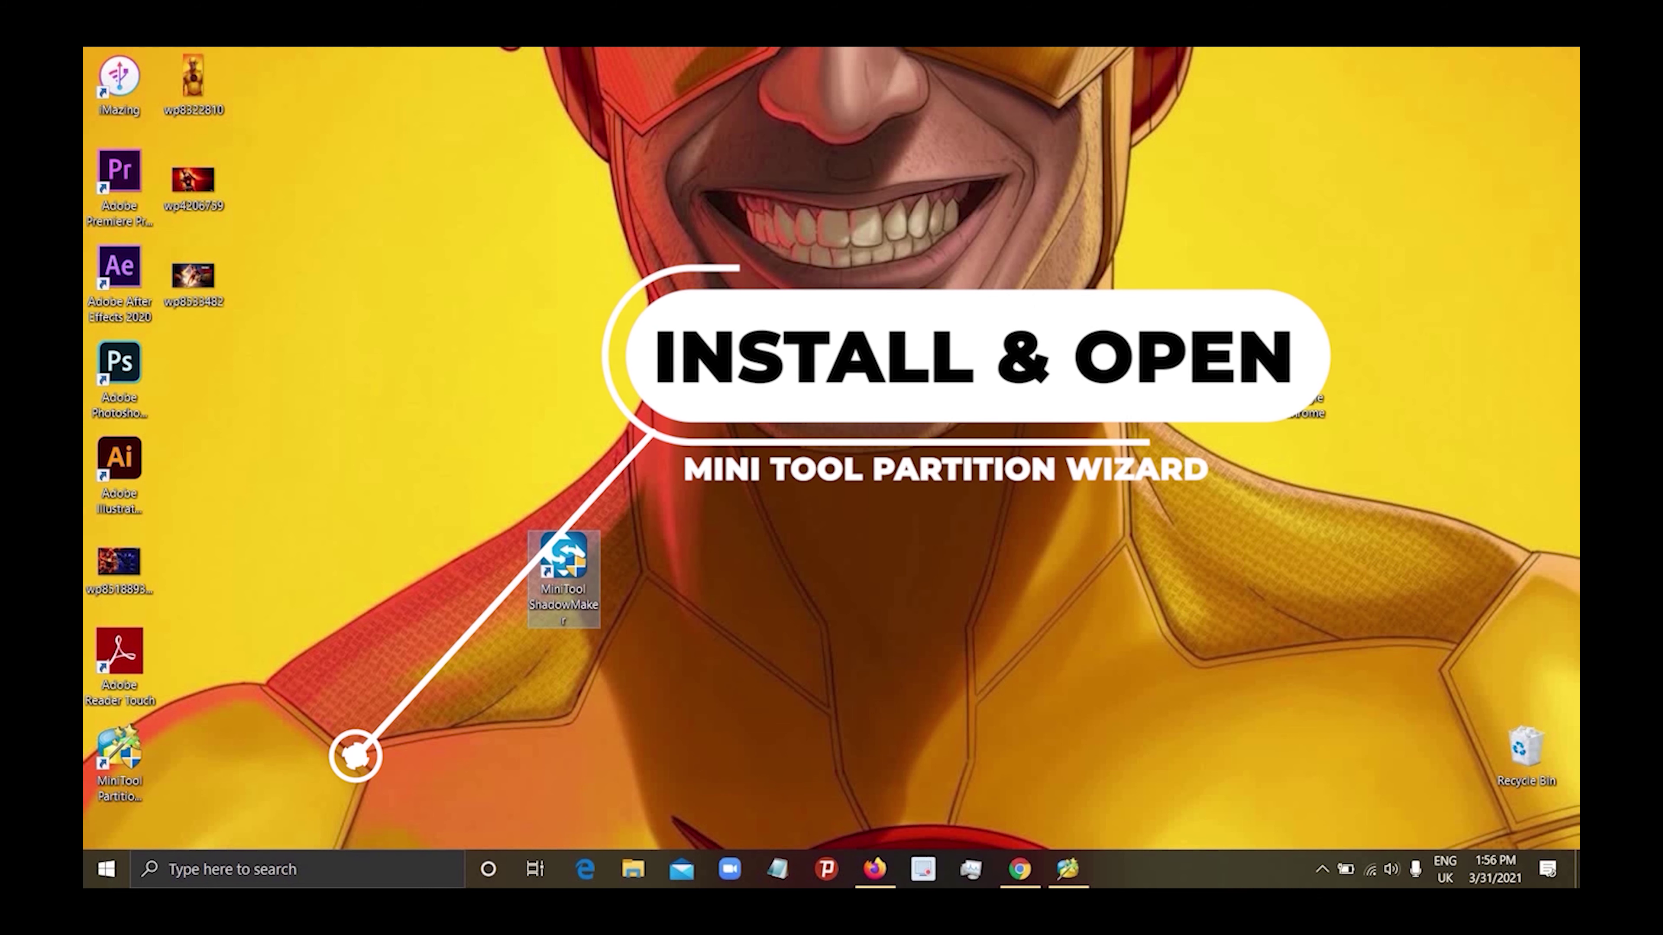
pyautogui.click(497, 549)
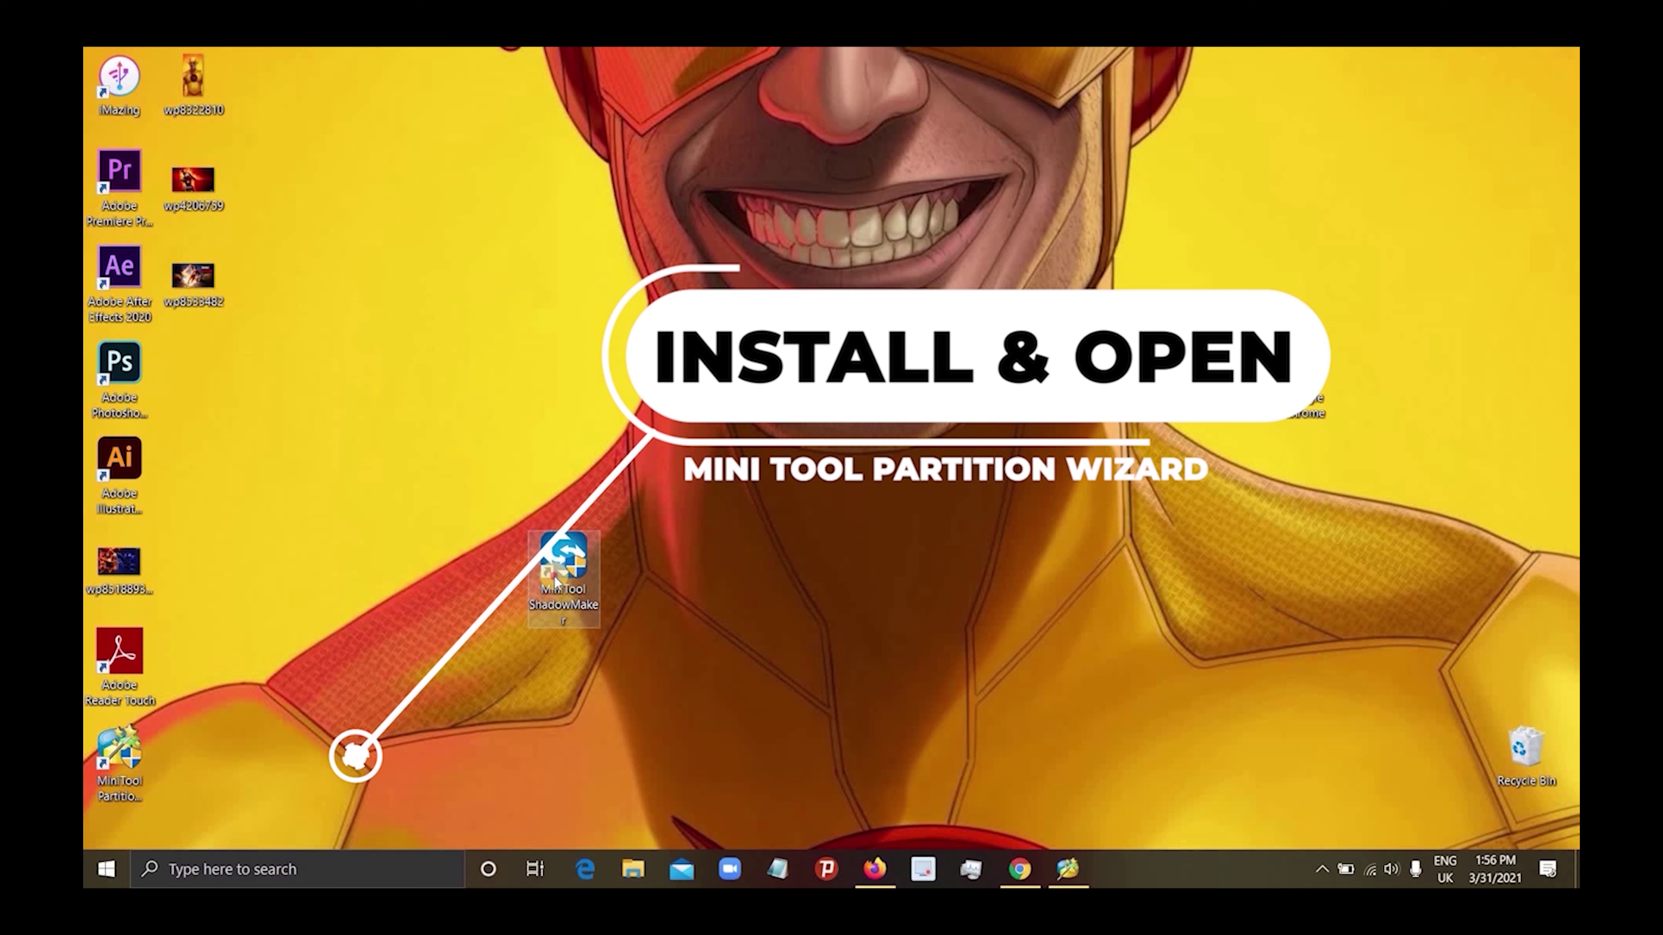
pyautogui.moveTo(555, 579); pyautogui.dragTo(851, 291)
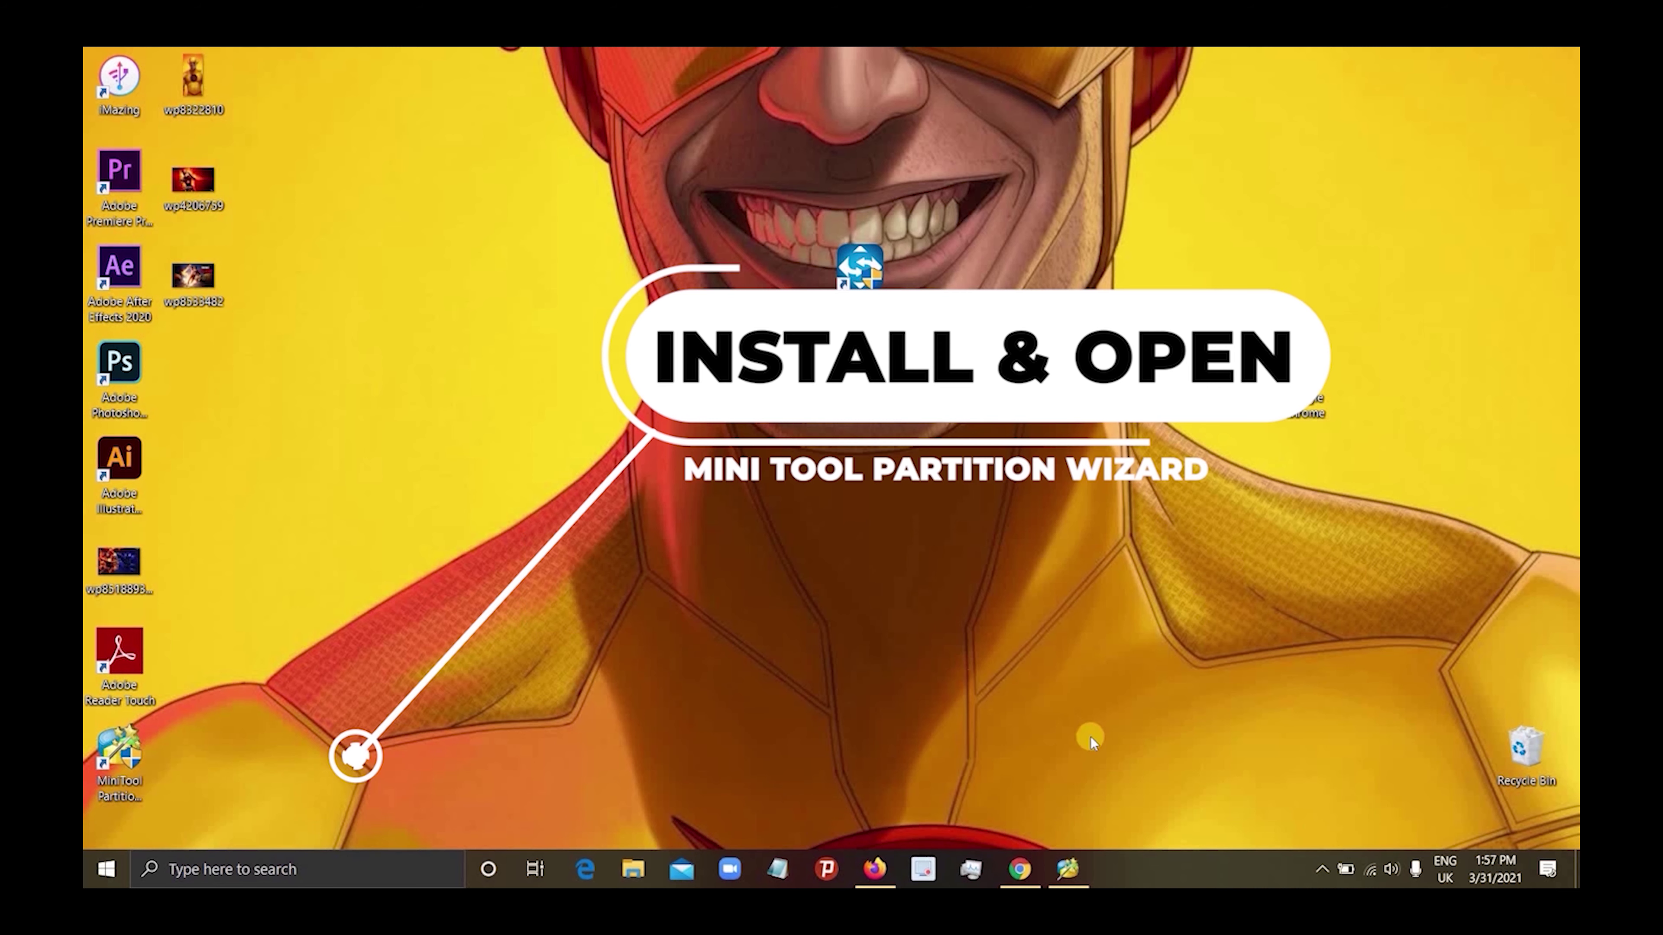
# In Partition Wizard, delete all partitions on Disk 2, leaving 57.77 GB unallocated.
pyautogui.click(1063, 869)
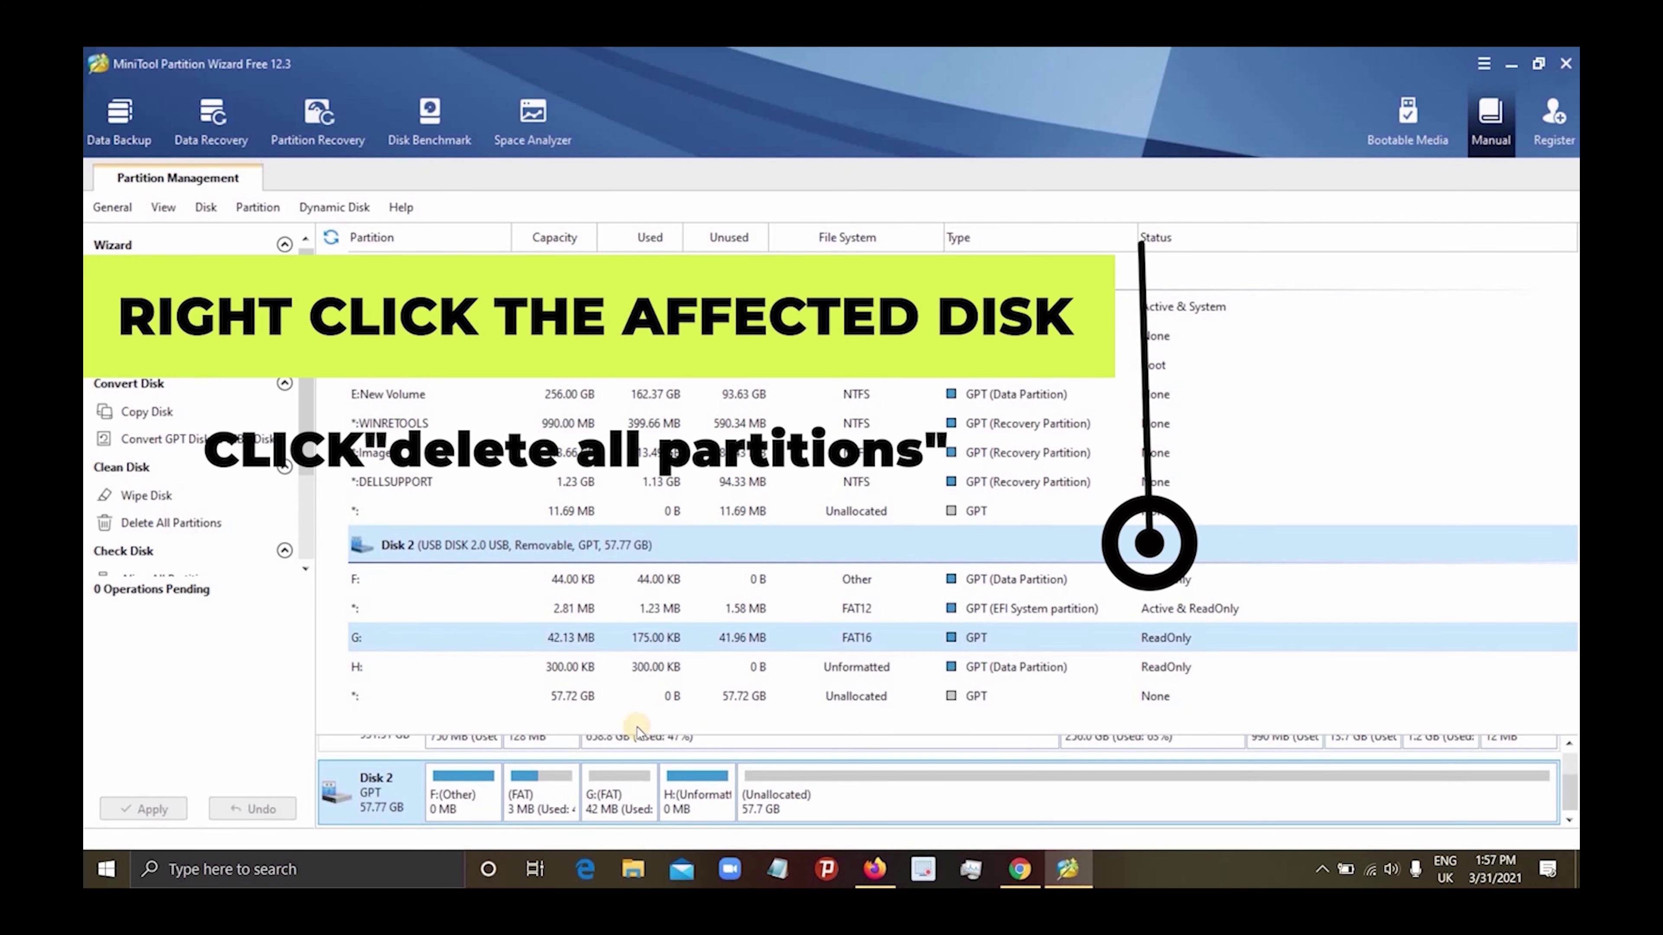
pyautogui.rightClick(533, 552)
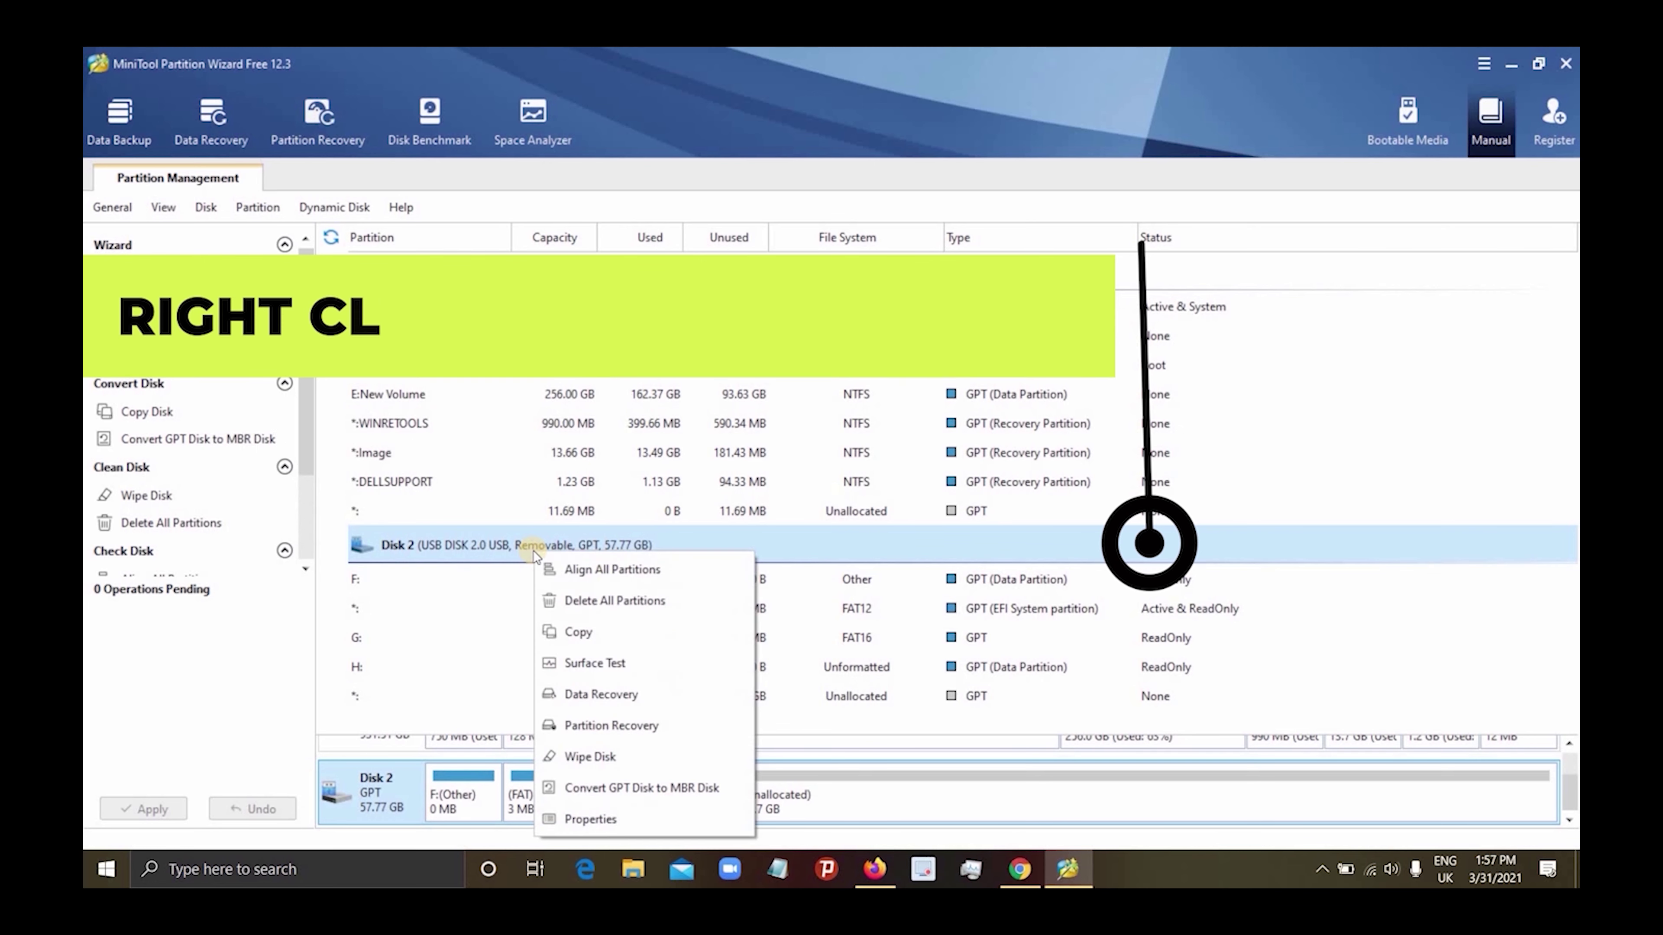
pyautogui.click(575, 601)
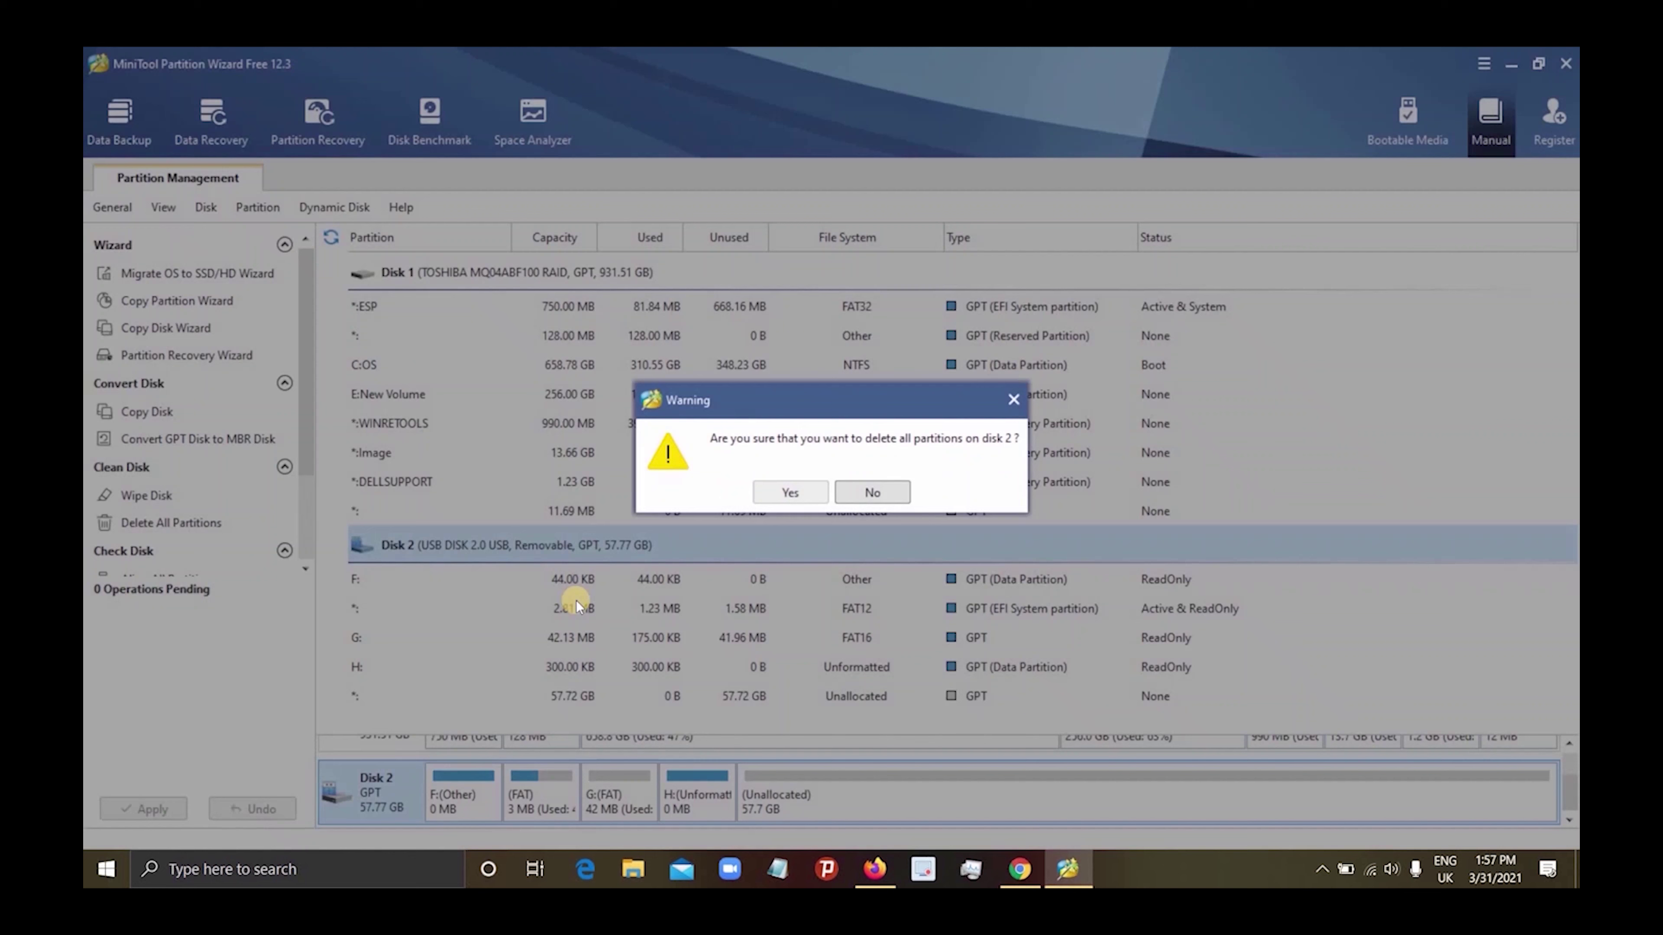
pyautogui.click(763, 501)
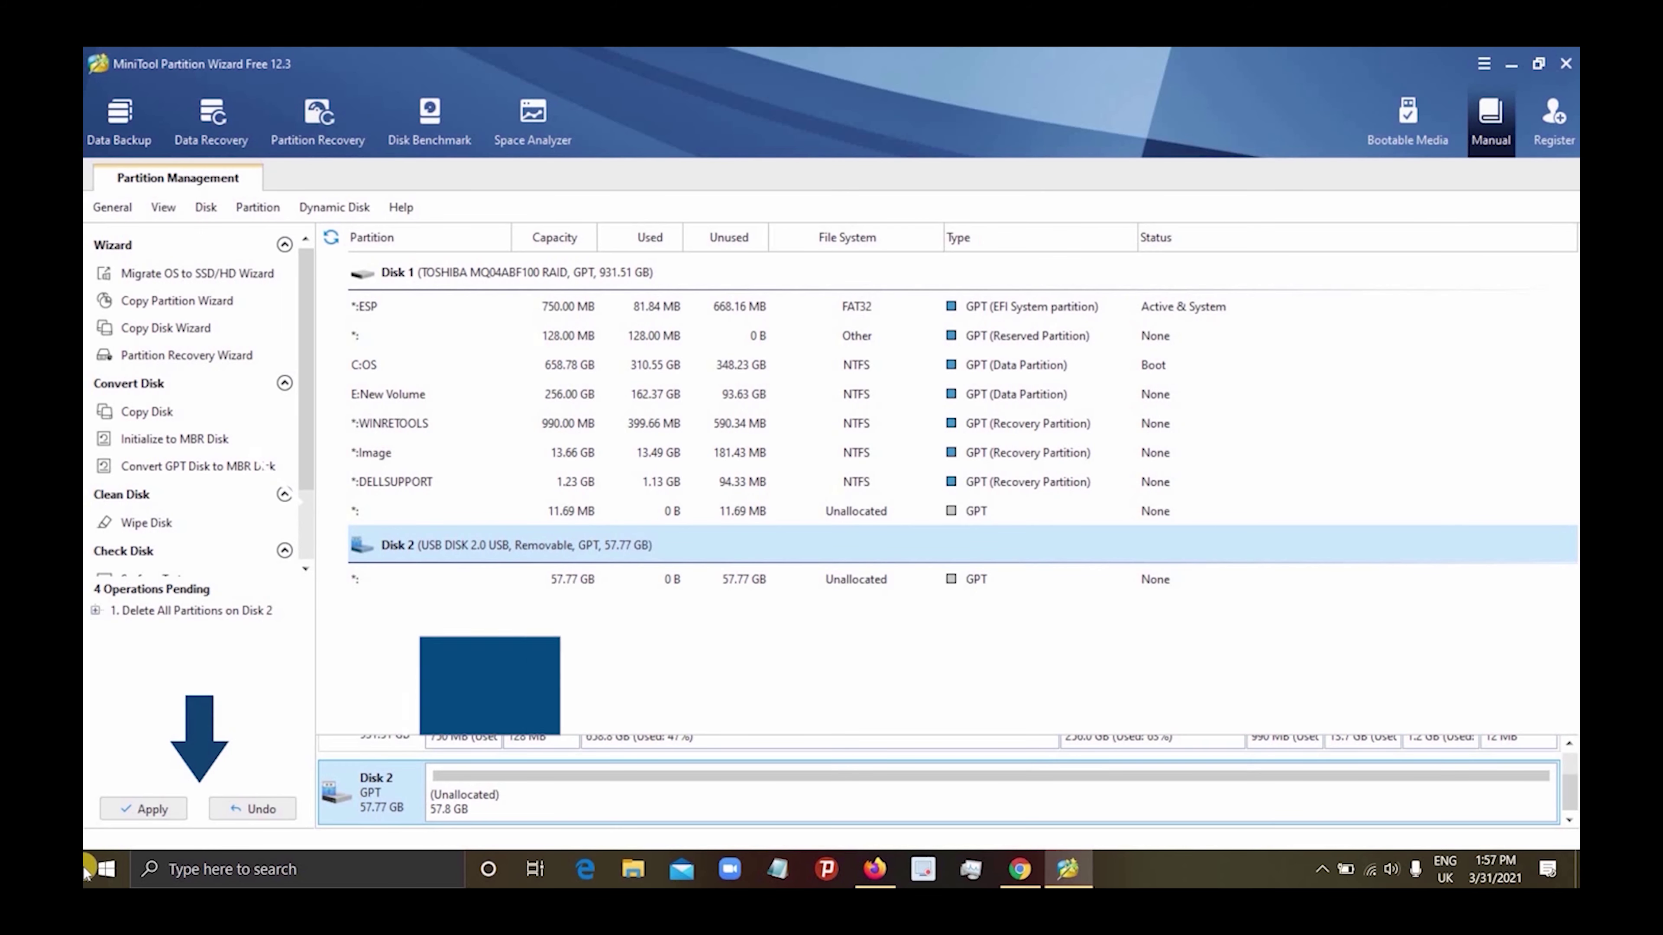
# Apply the pending Disk 2 partition deletion, acknowledge the success message, and minimize Partition Wizard.
pyautogui.click(143, 811)
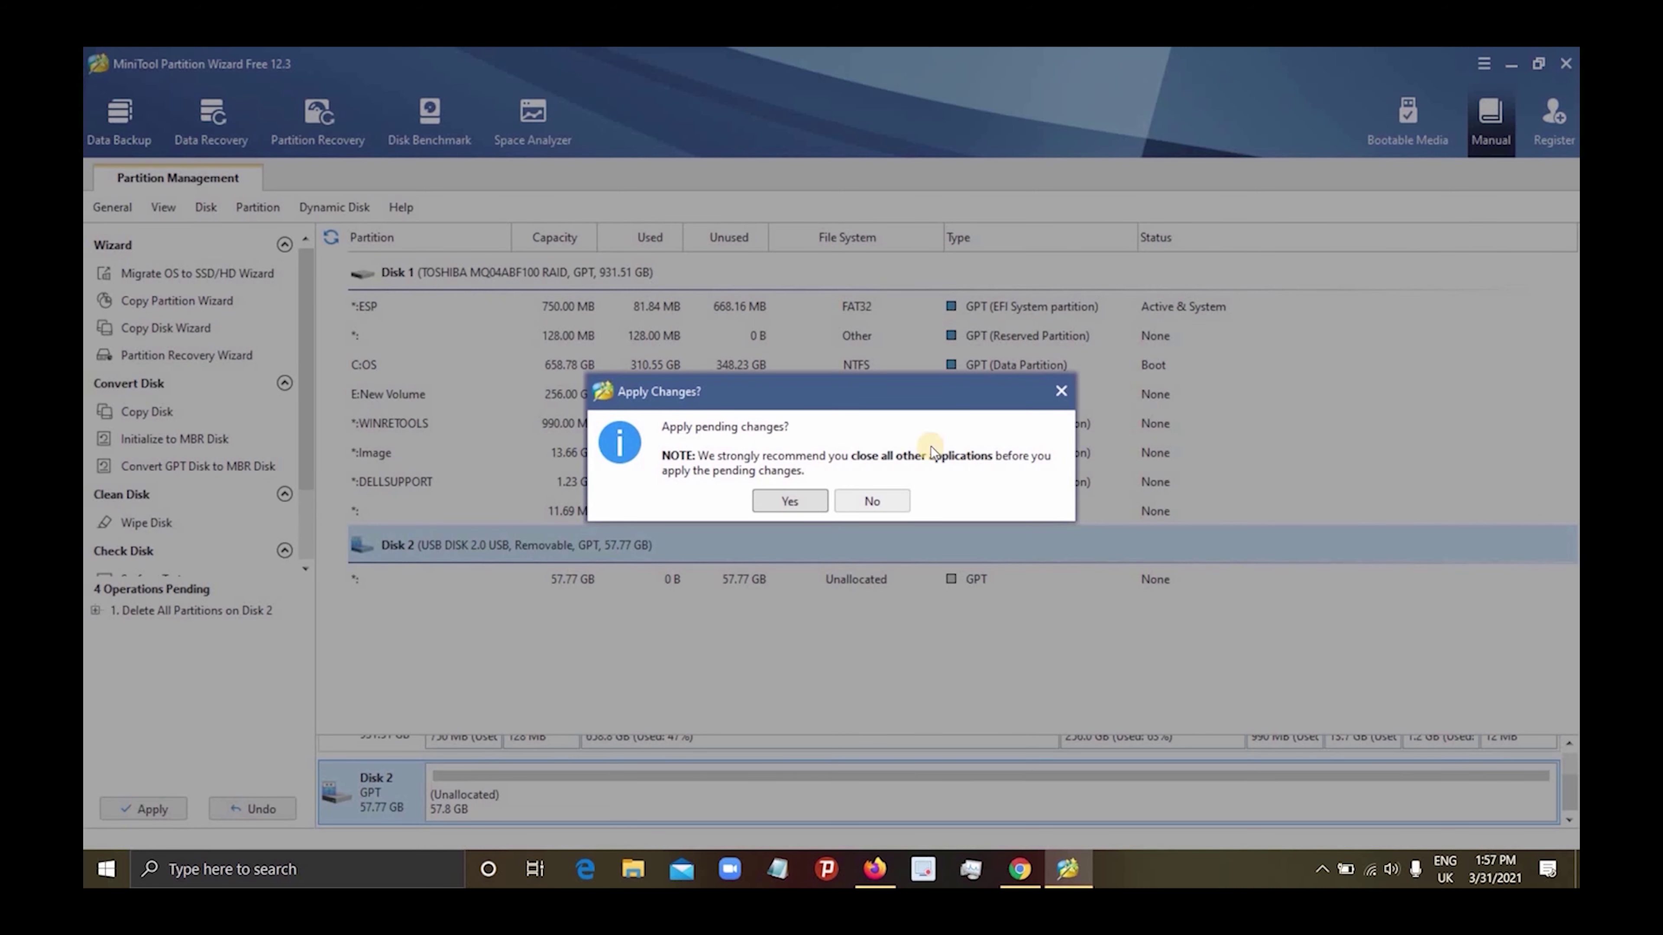
pyautogui.click(792, 501)
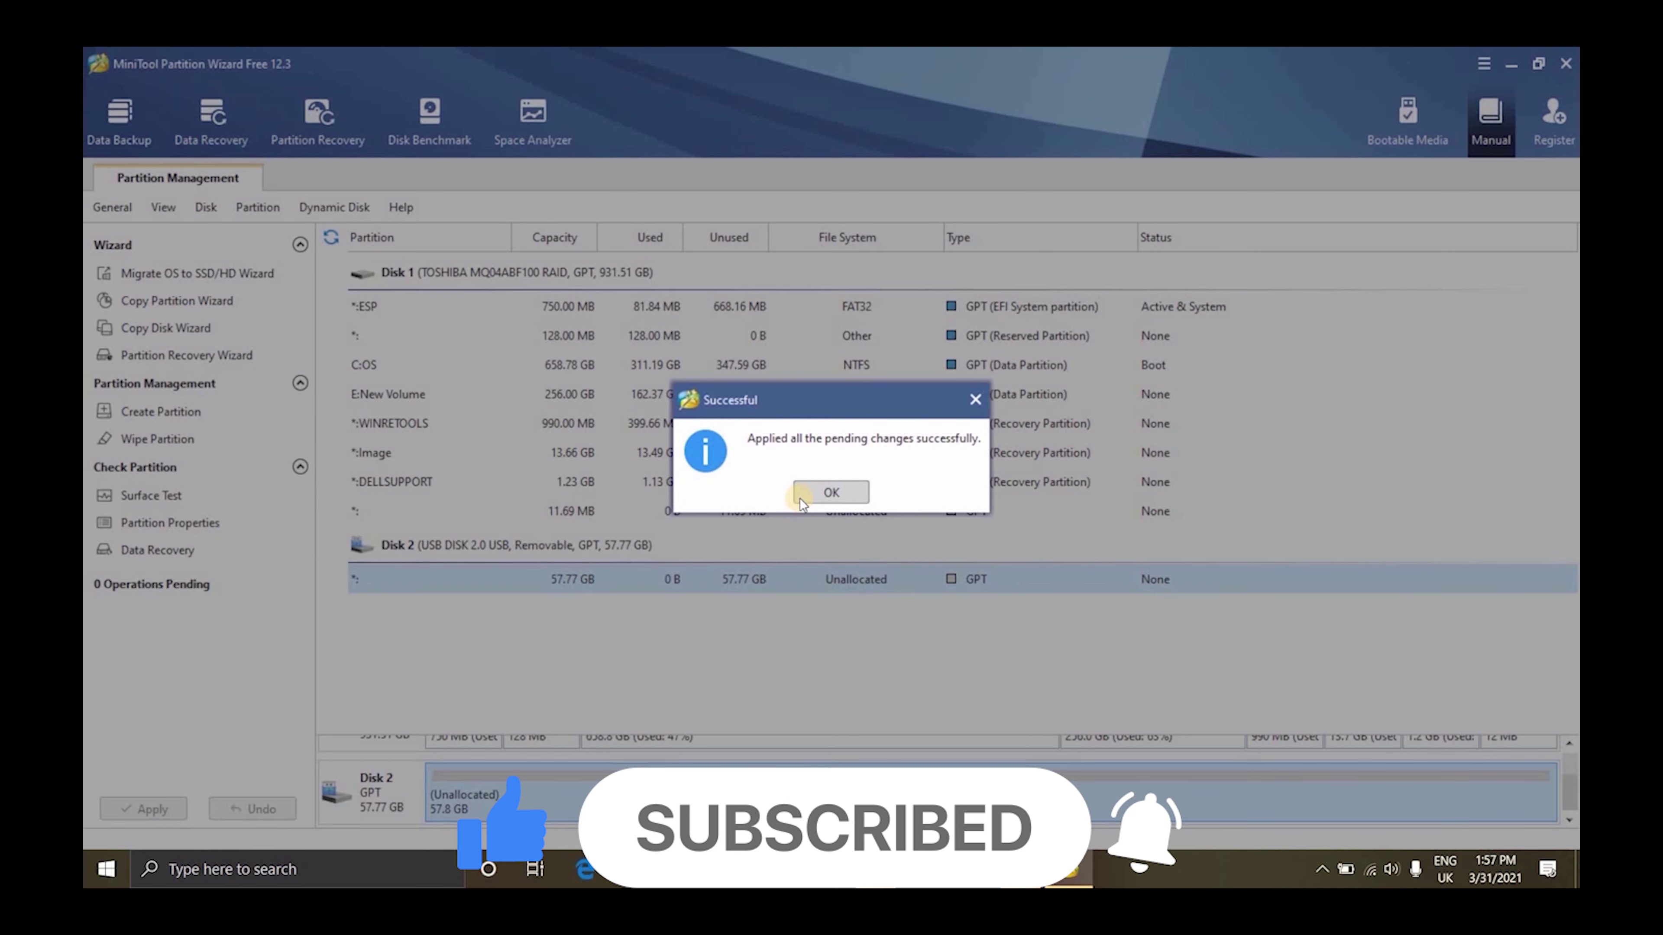
pyautogui.click(818, 496)
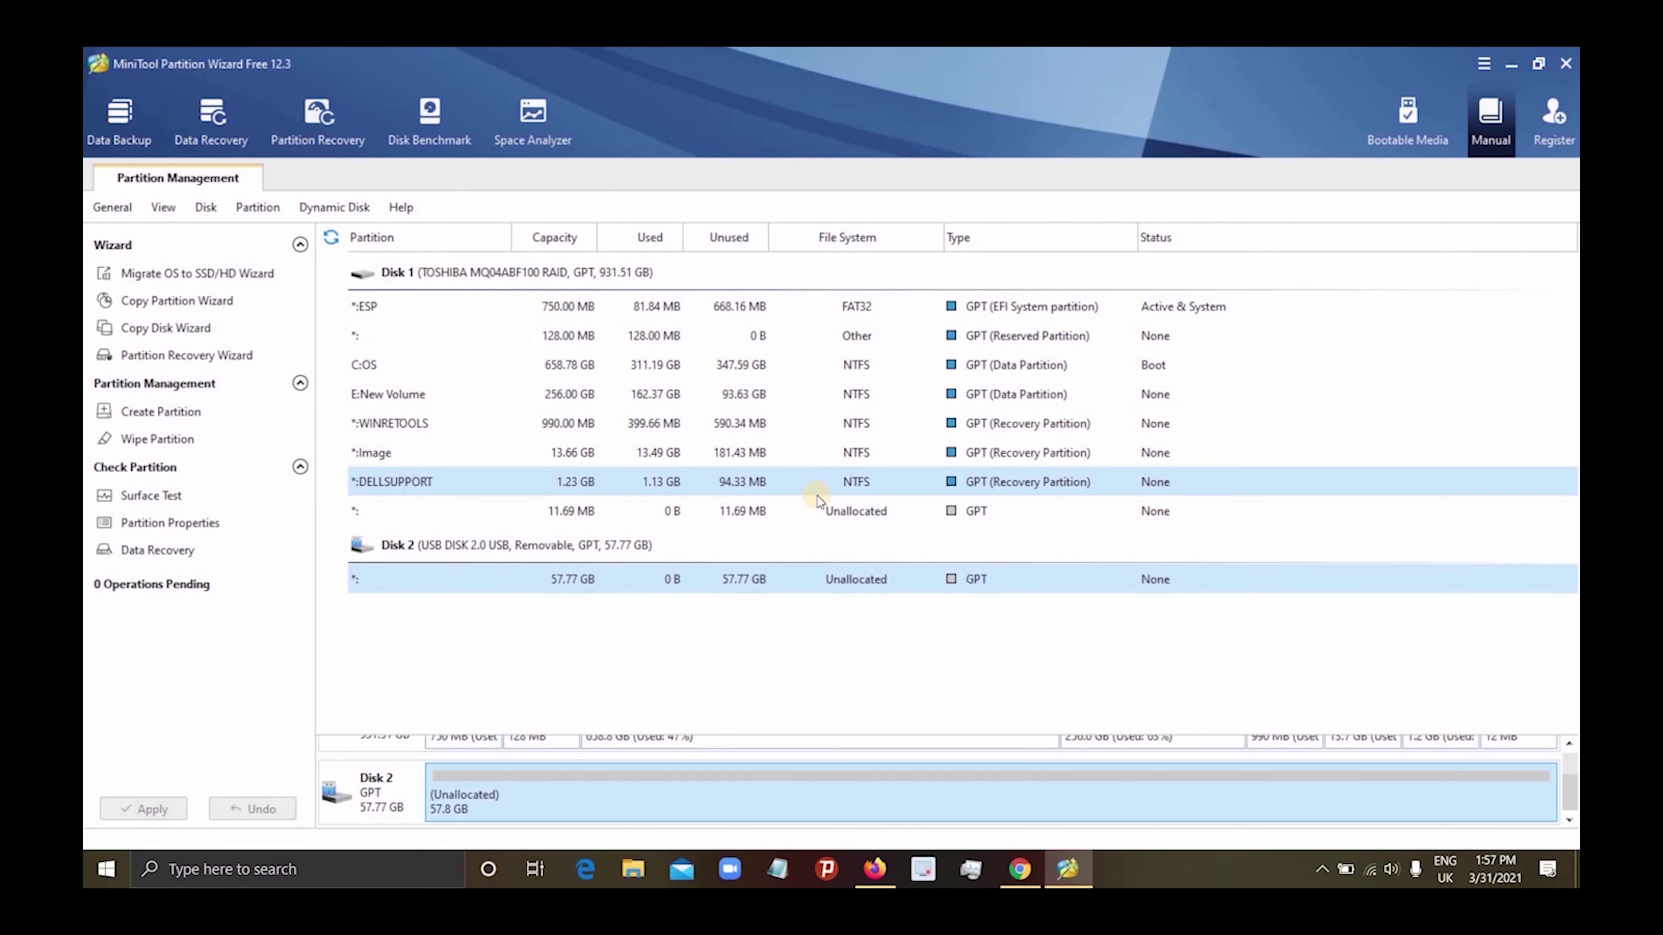
pyautogui.click(1505, 67)
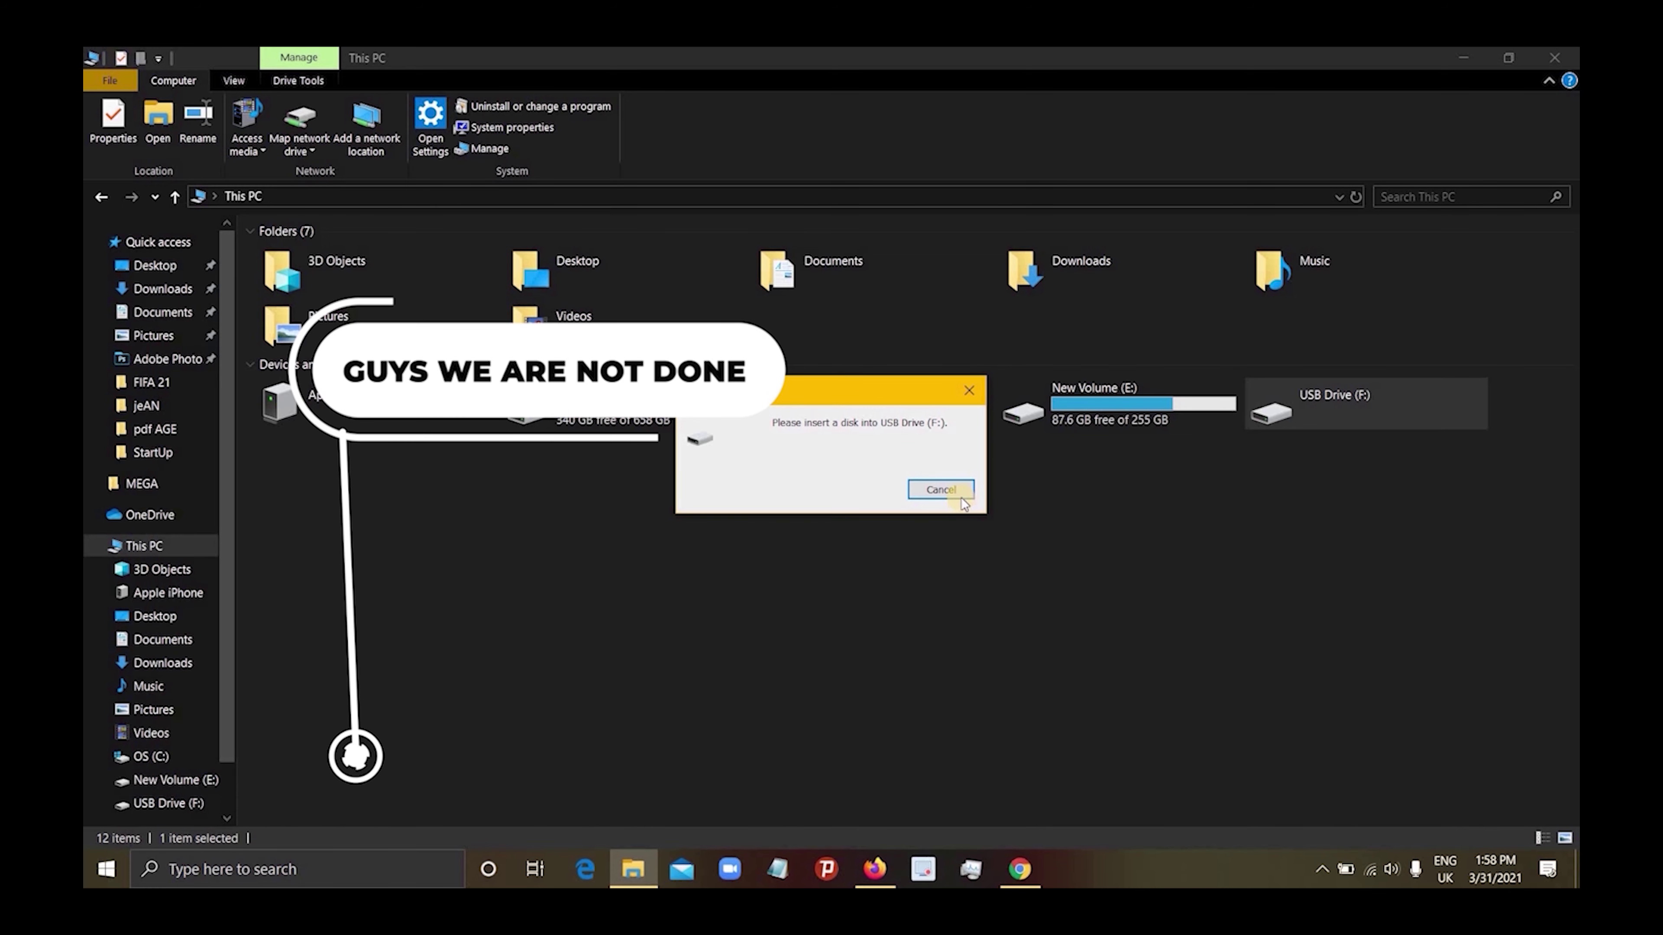
# Retry USB Drive (F:), dismiss the insert-a-disk prompts, and bring up the Start quick-link menu.
pyautogui.click(951, 492)
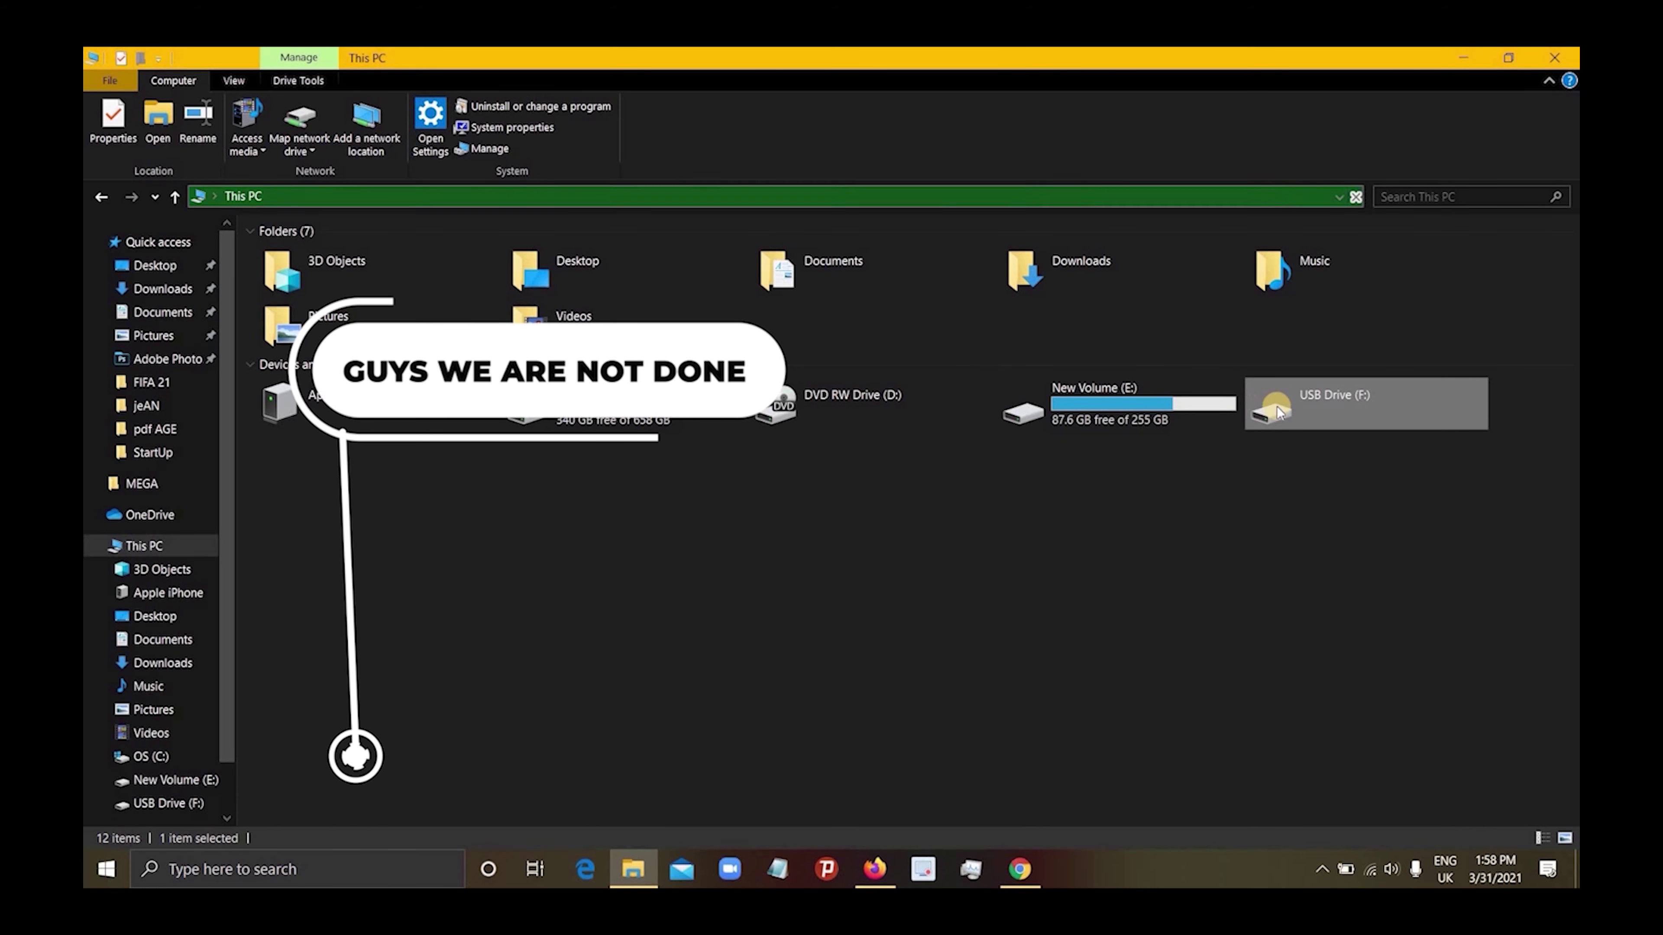
pyautogui.doubleClick(1303, 410)
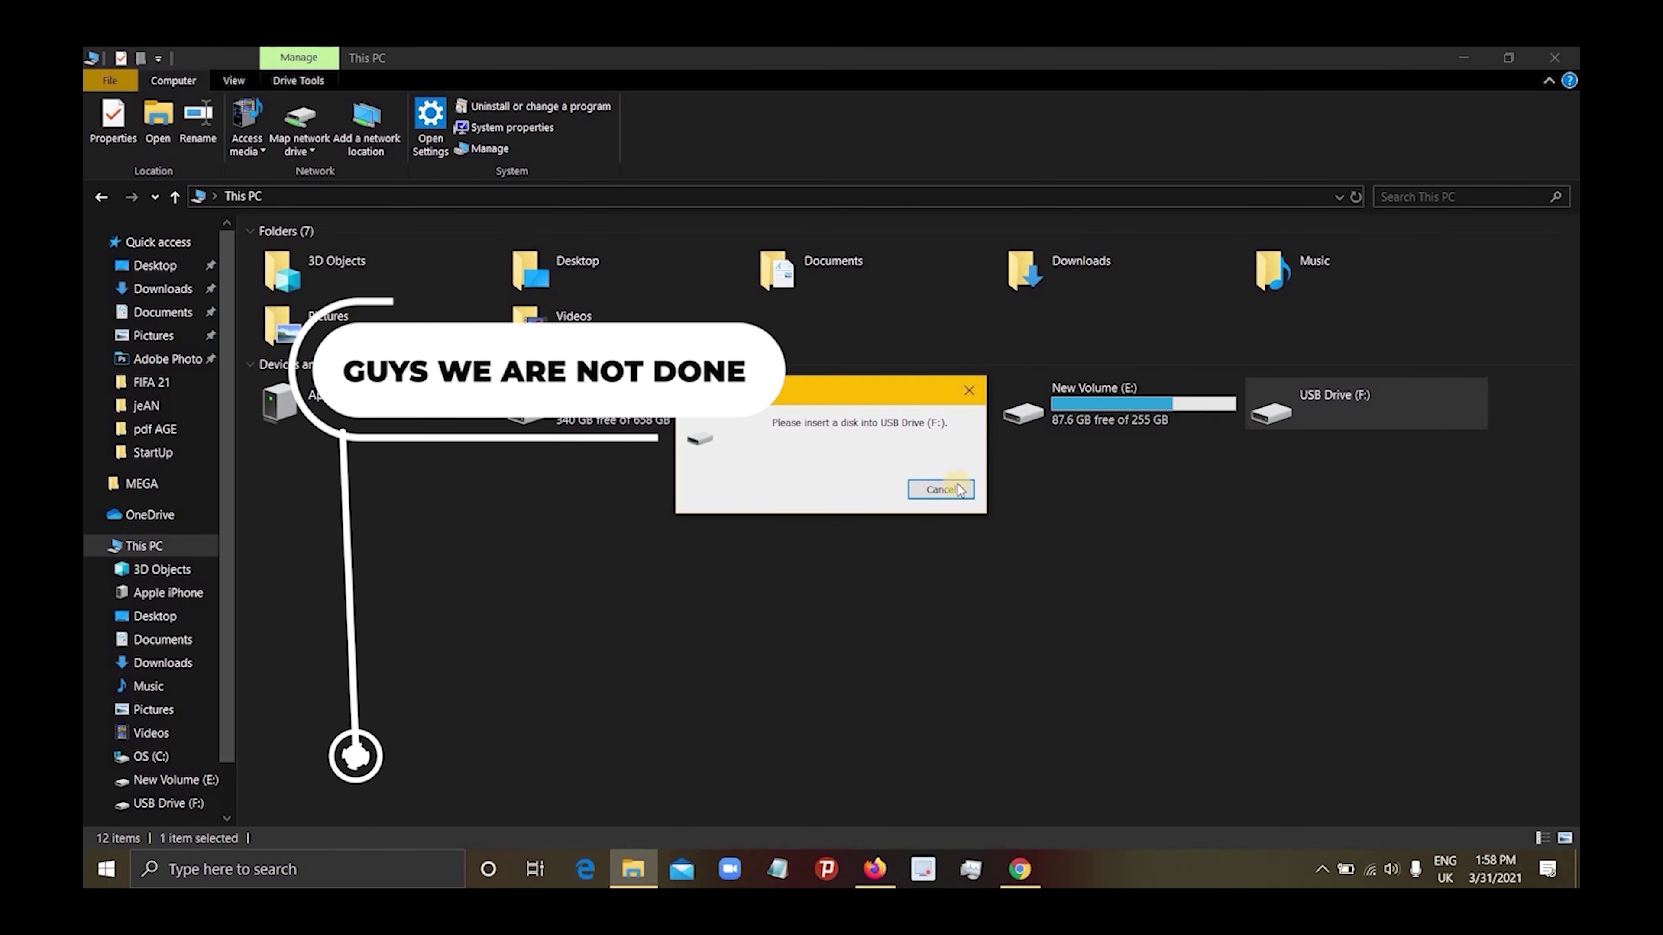
pyautogui.click(943, 489)
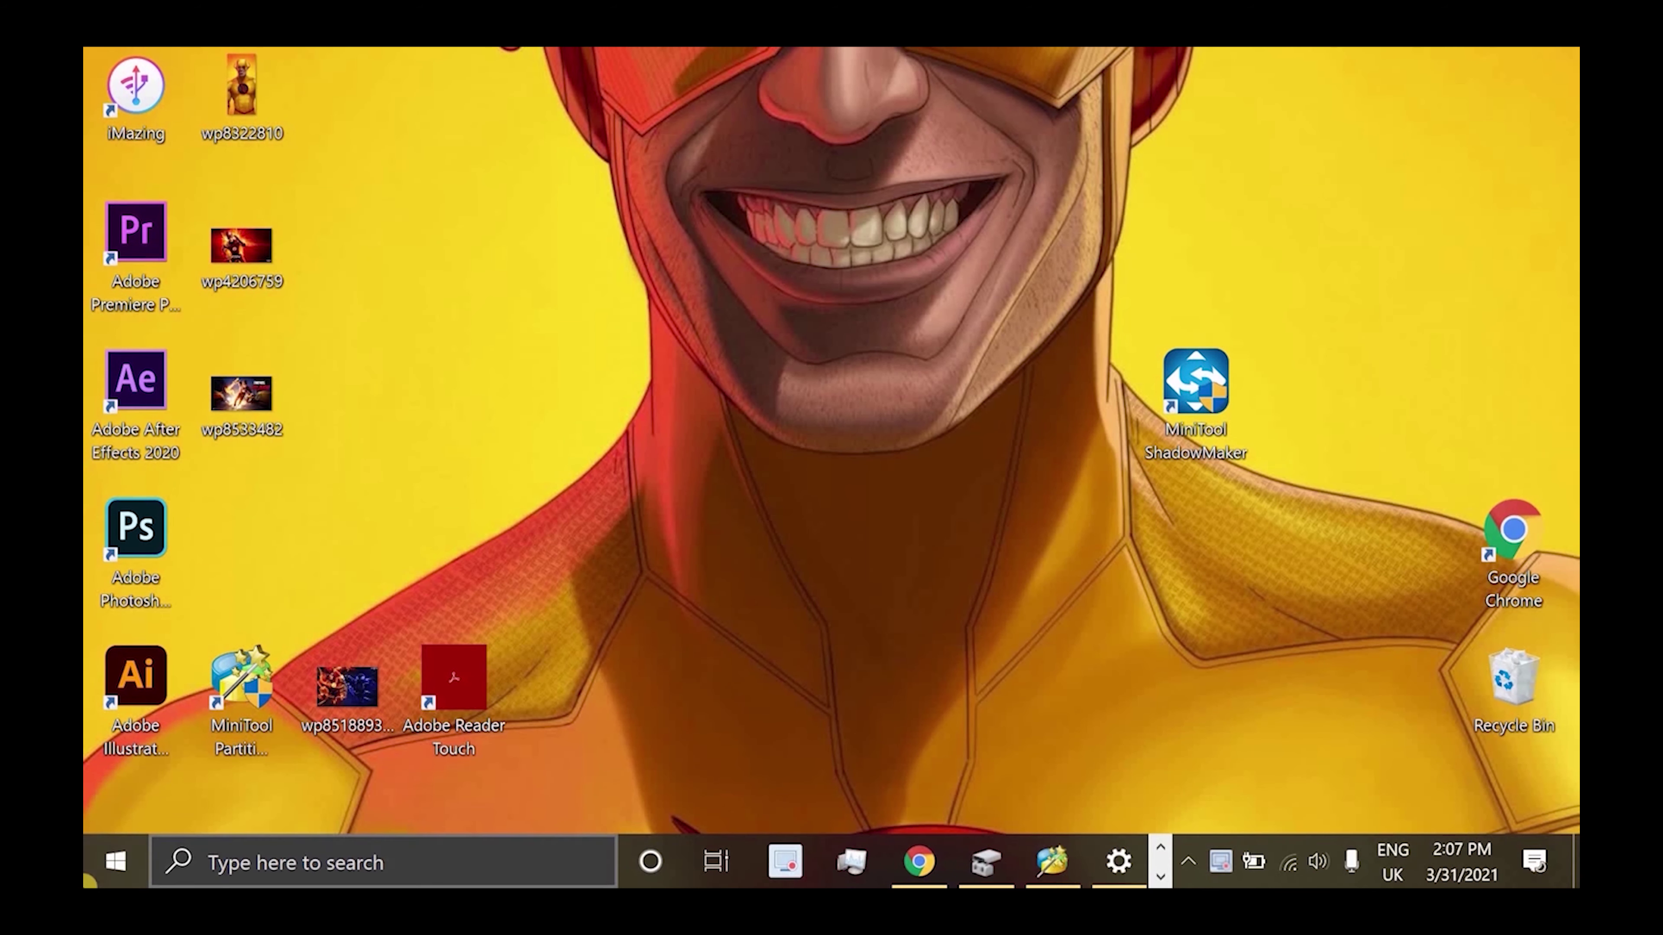
pyautogui.rightClick(99, 868)
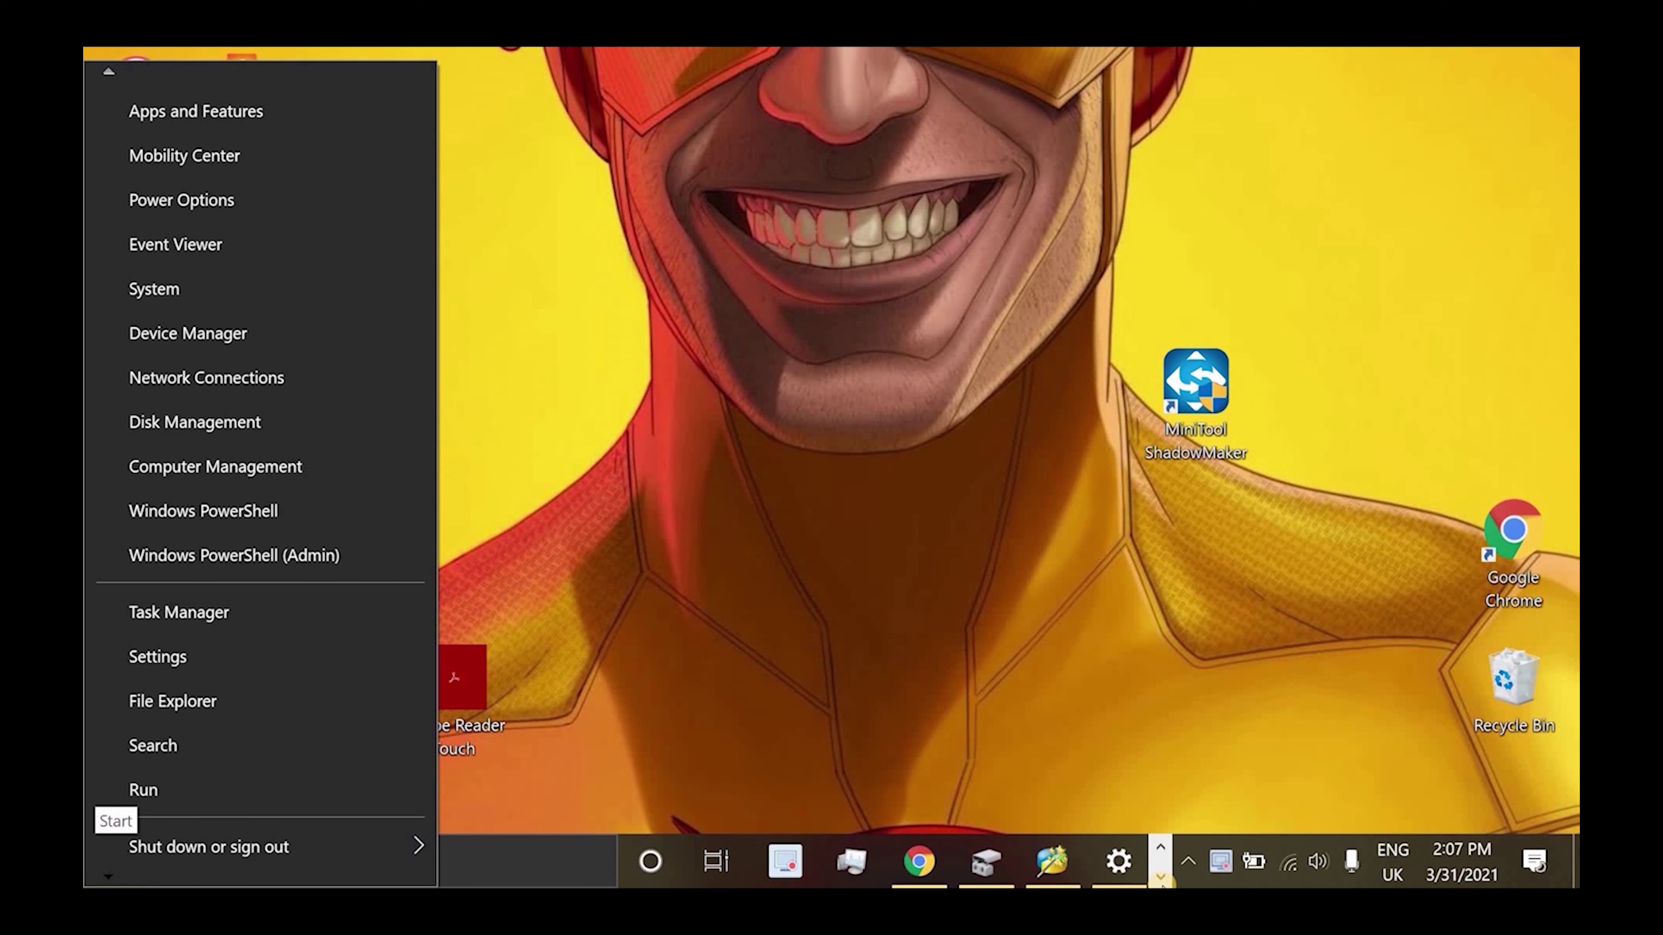
# Bring up Disk Management maximized, showing removable Disk 1 as 57.77 GB unallocated.
pyautogui.press('Escape')
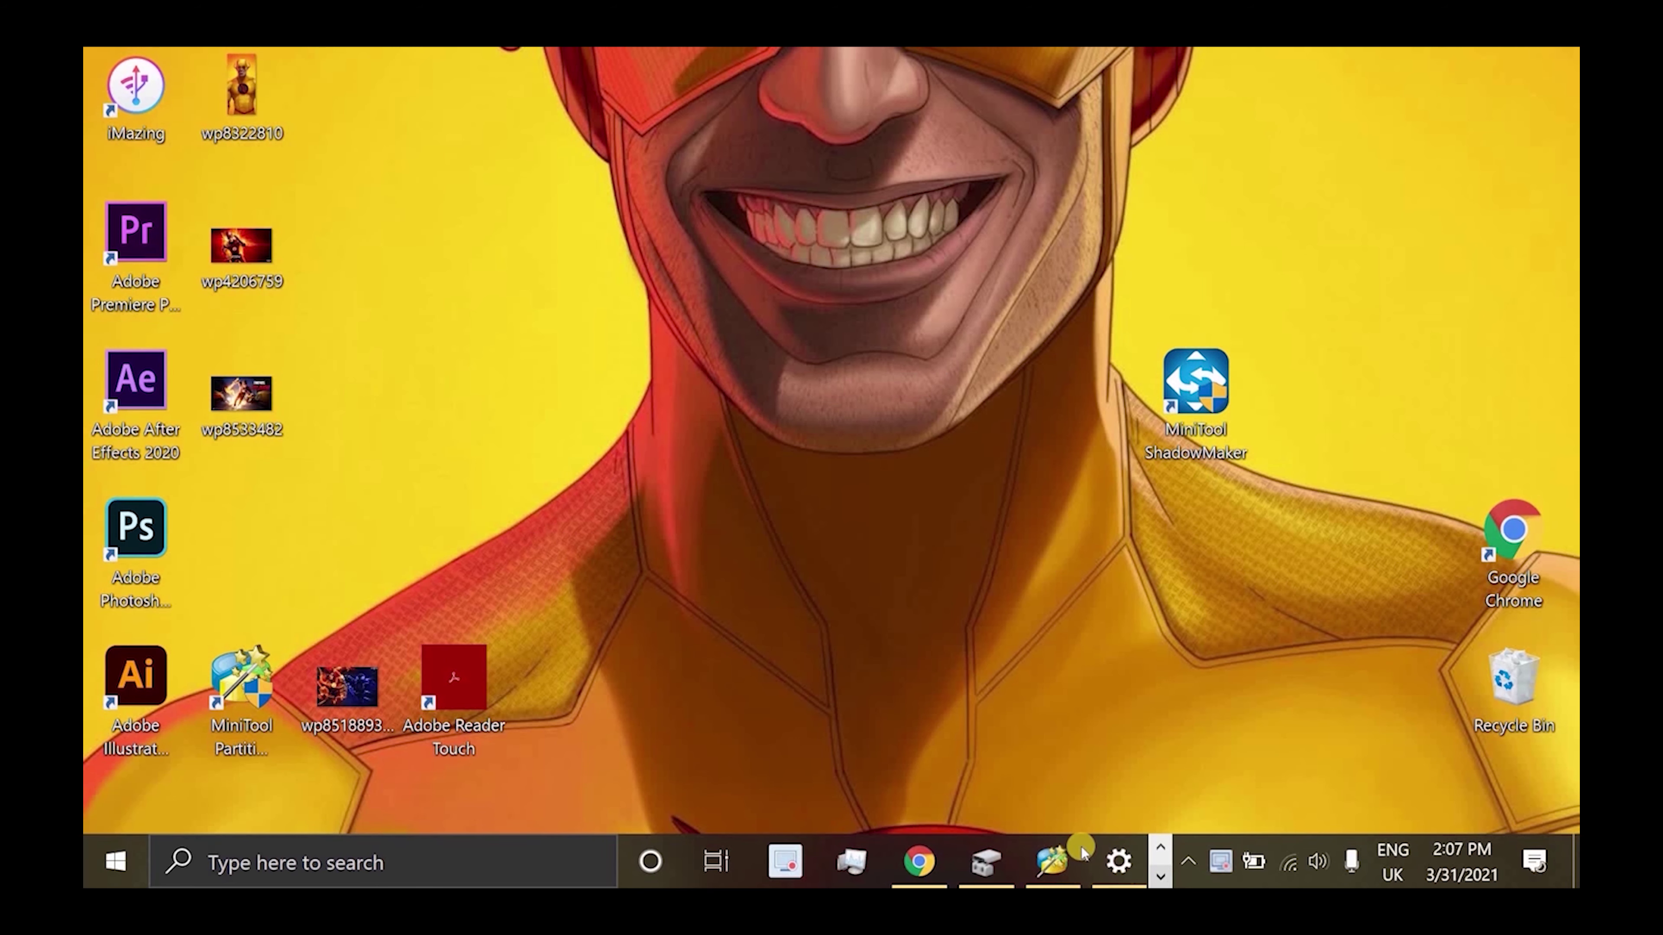
pyautogui.click(990, 869)
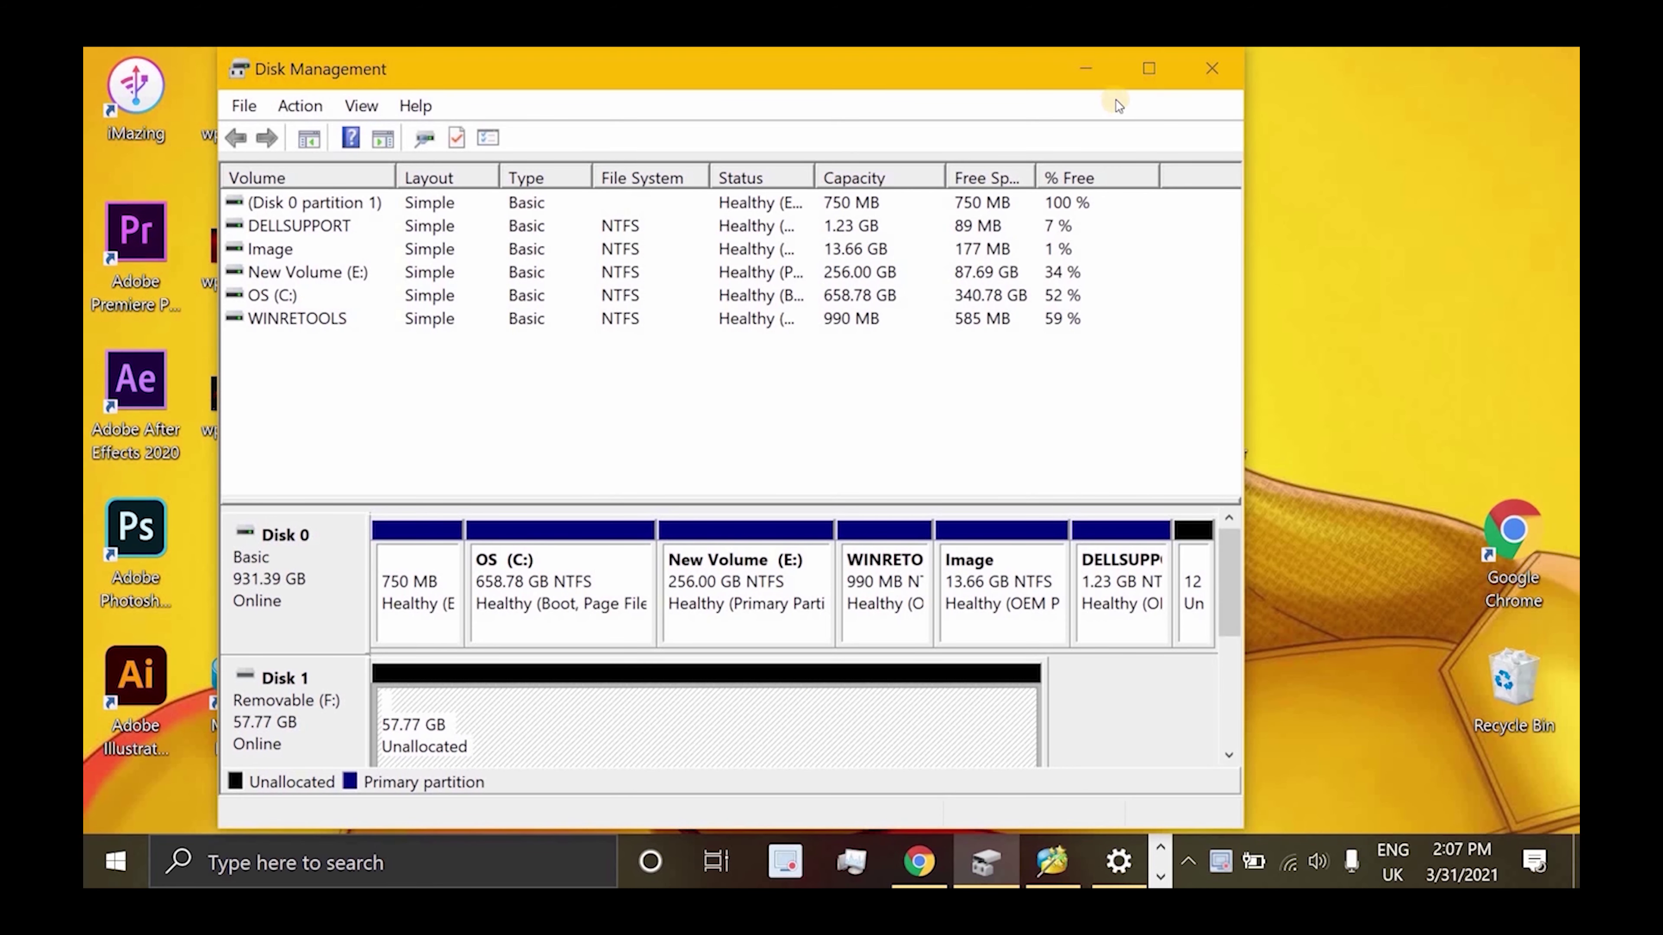
pyautogui.click(1150, 67)
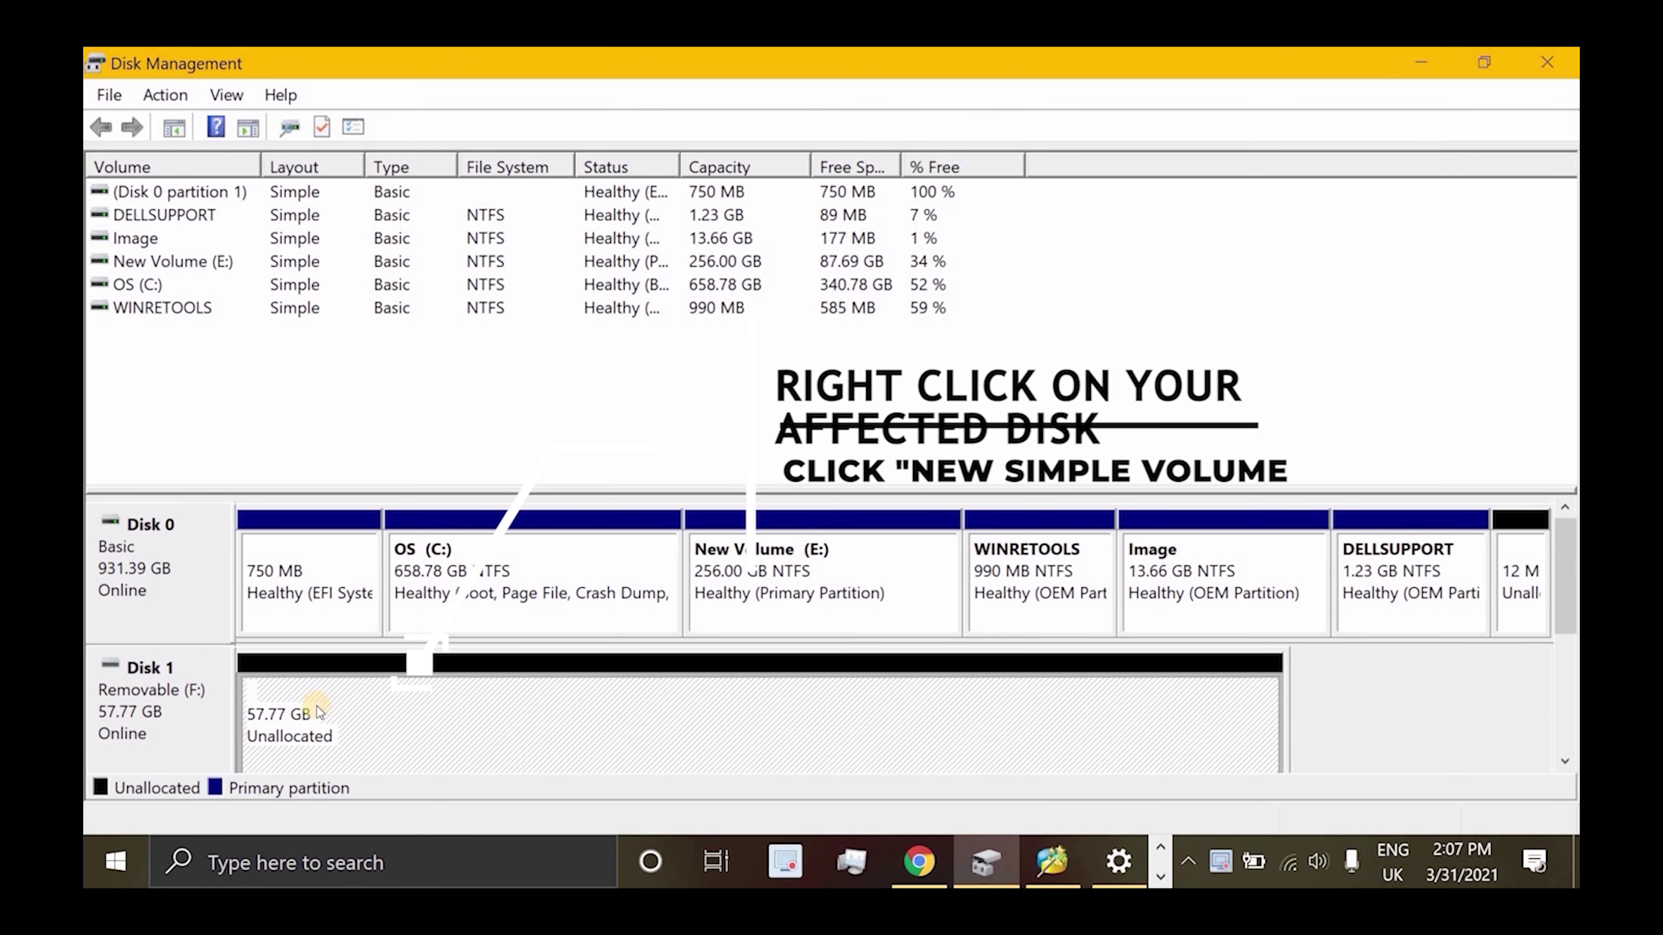
# Create a 59151 MB NTFS simple volume named New Volume, drive letter G, on Disk 1.
pyautogui.rightClick(363, 719)
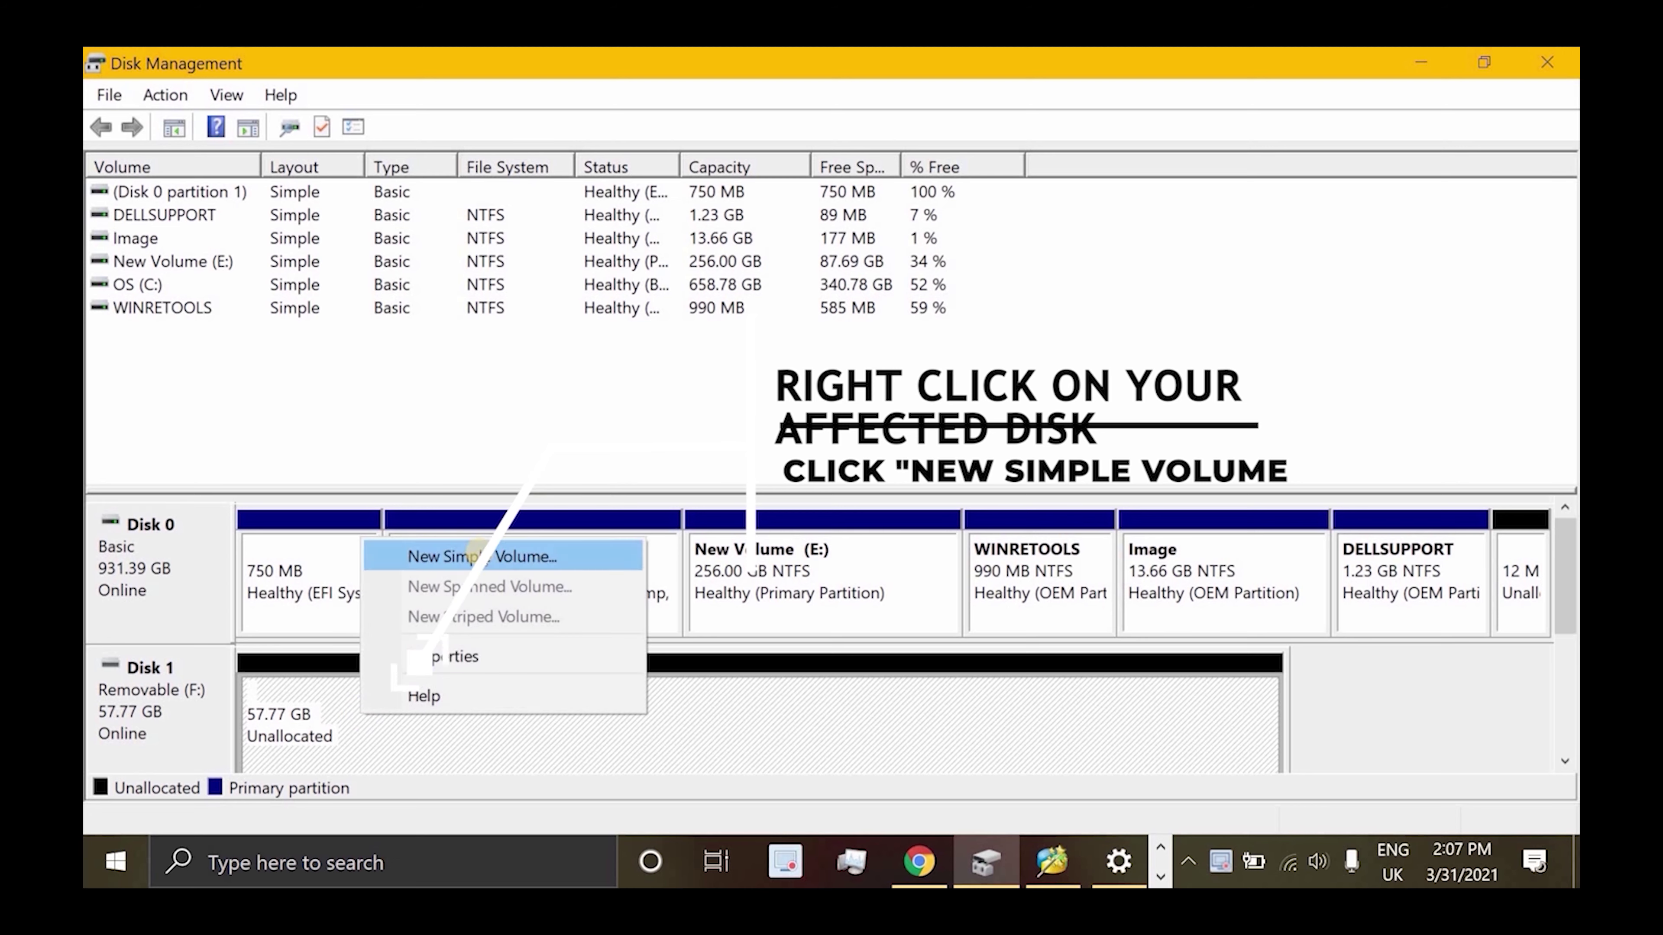
pyautogui.click(478, 556)
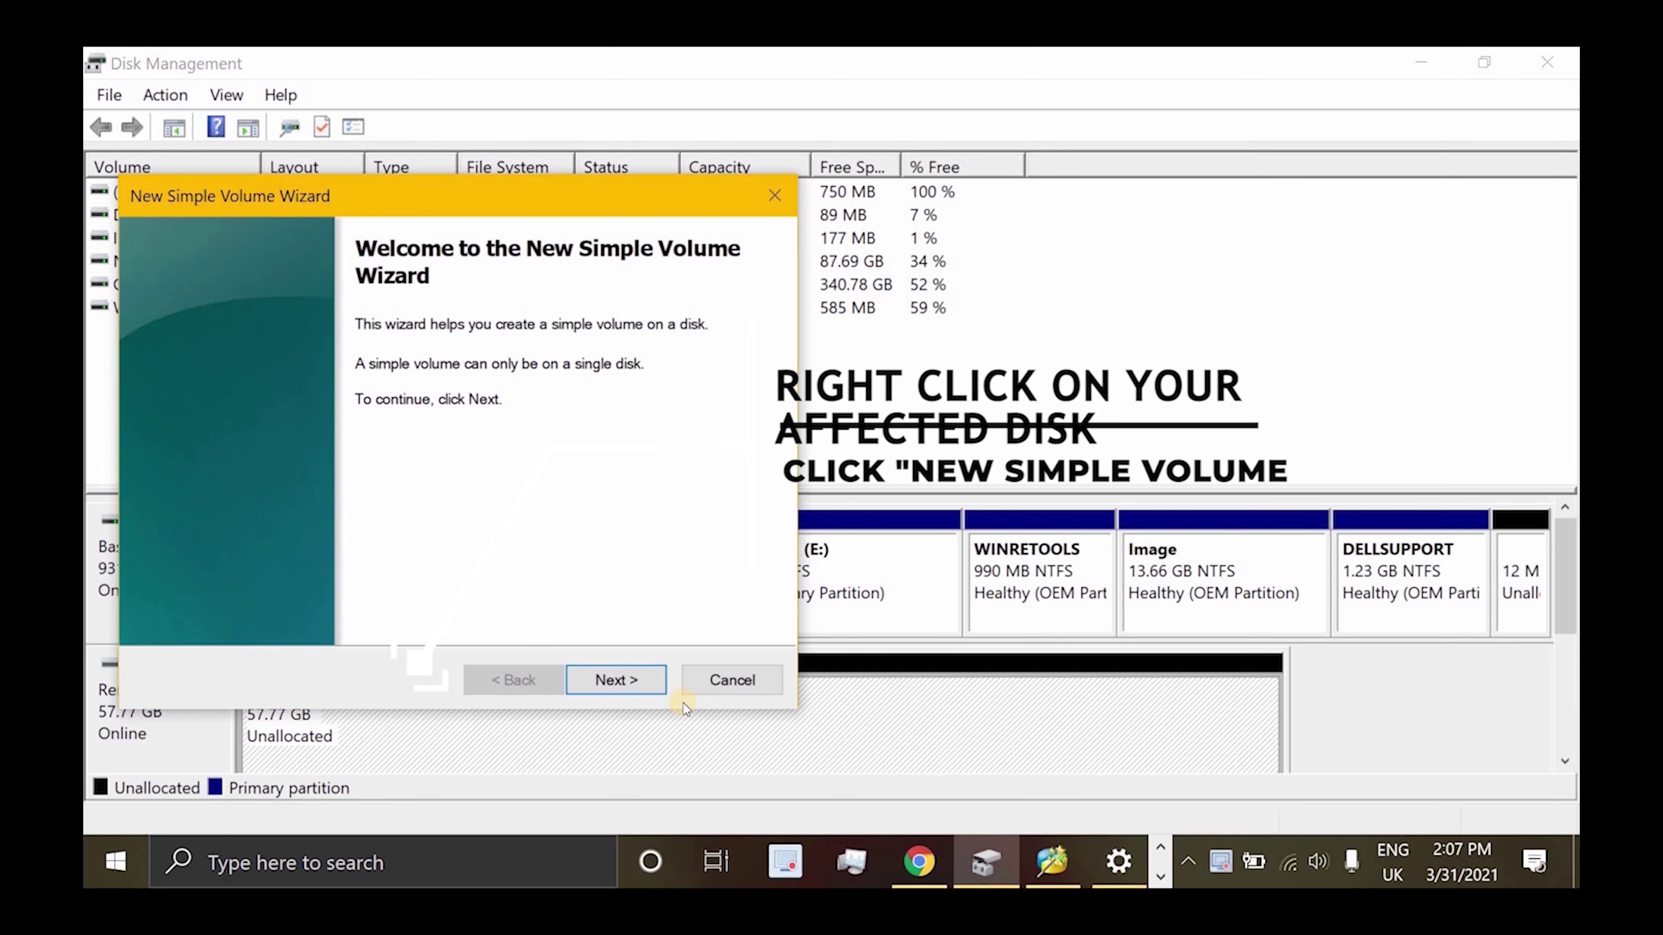
pyautogui.click(598, 681)
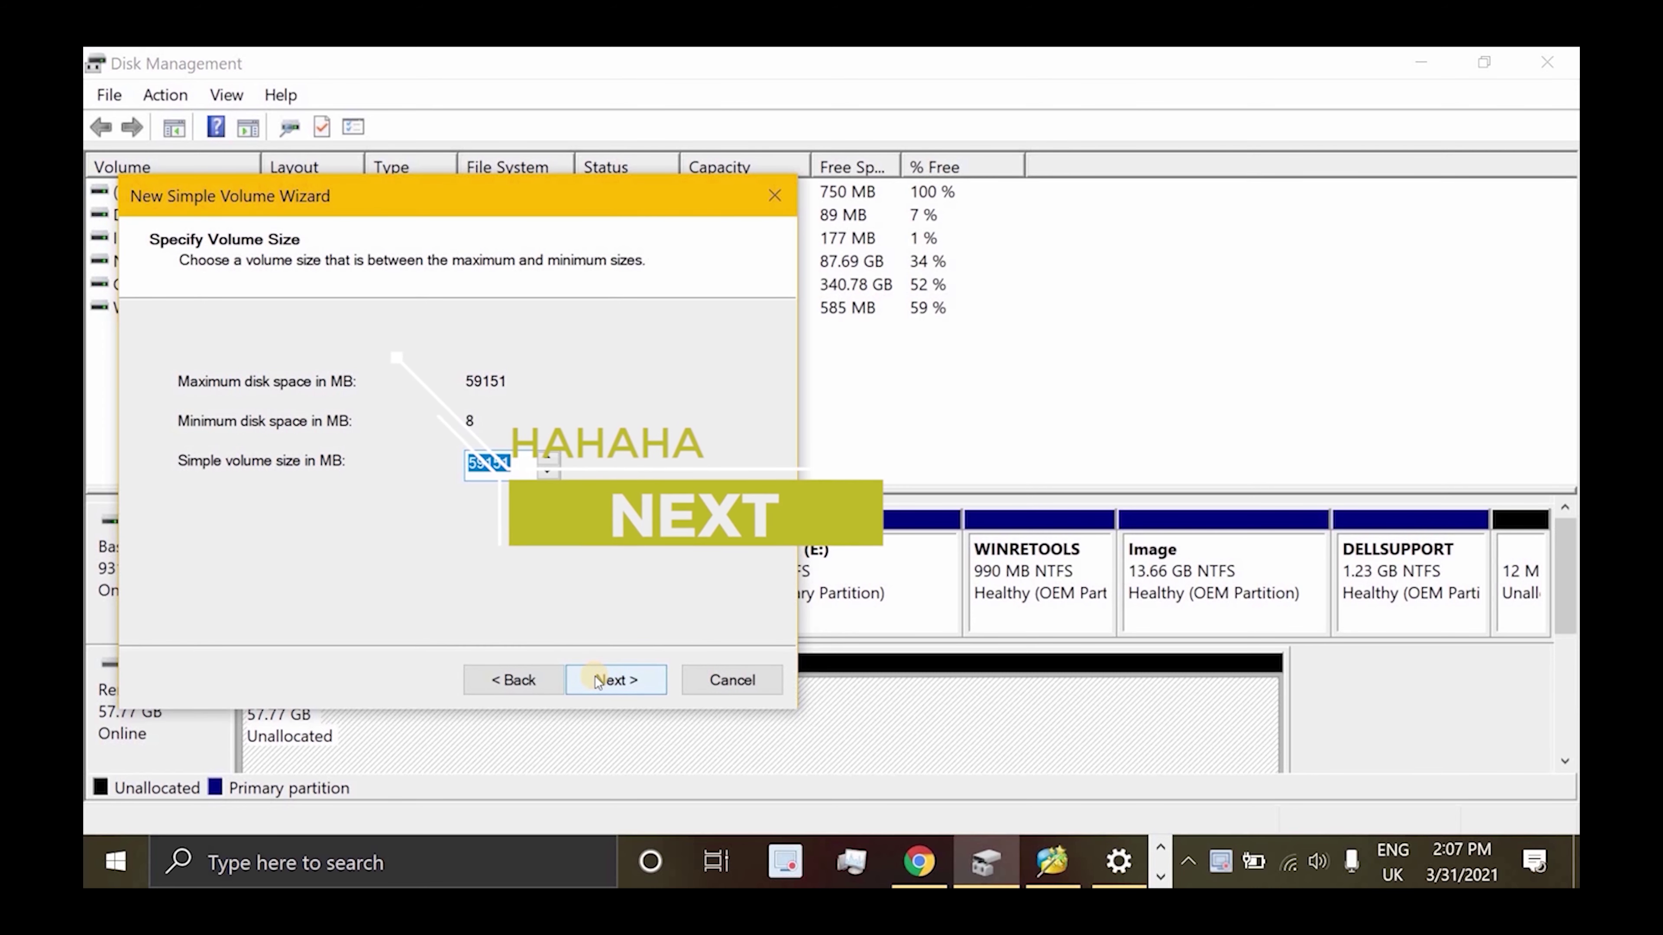
pyautogui.click(598, 681)
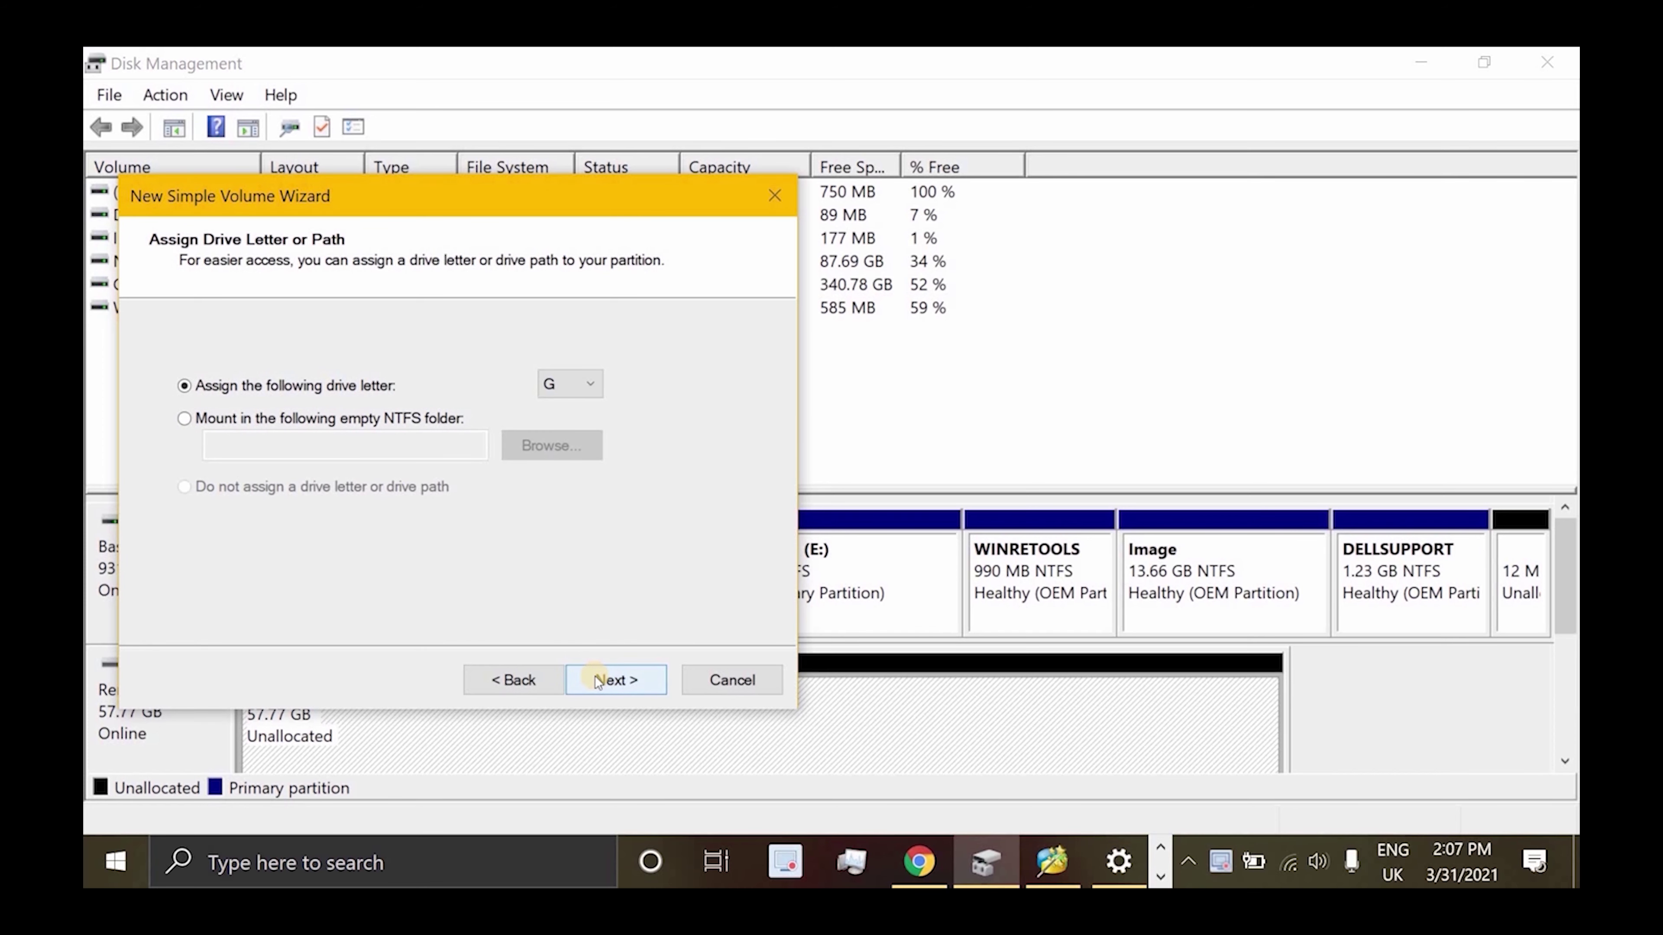
pyautogui.click(567, 385)
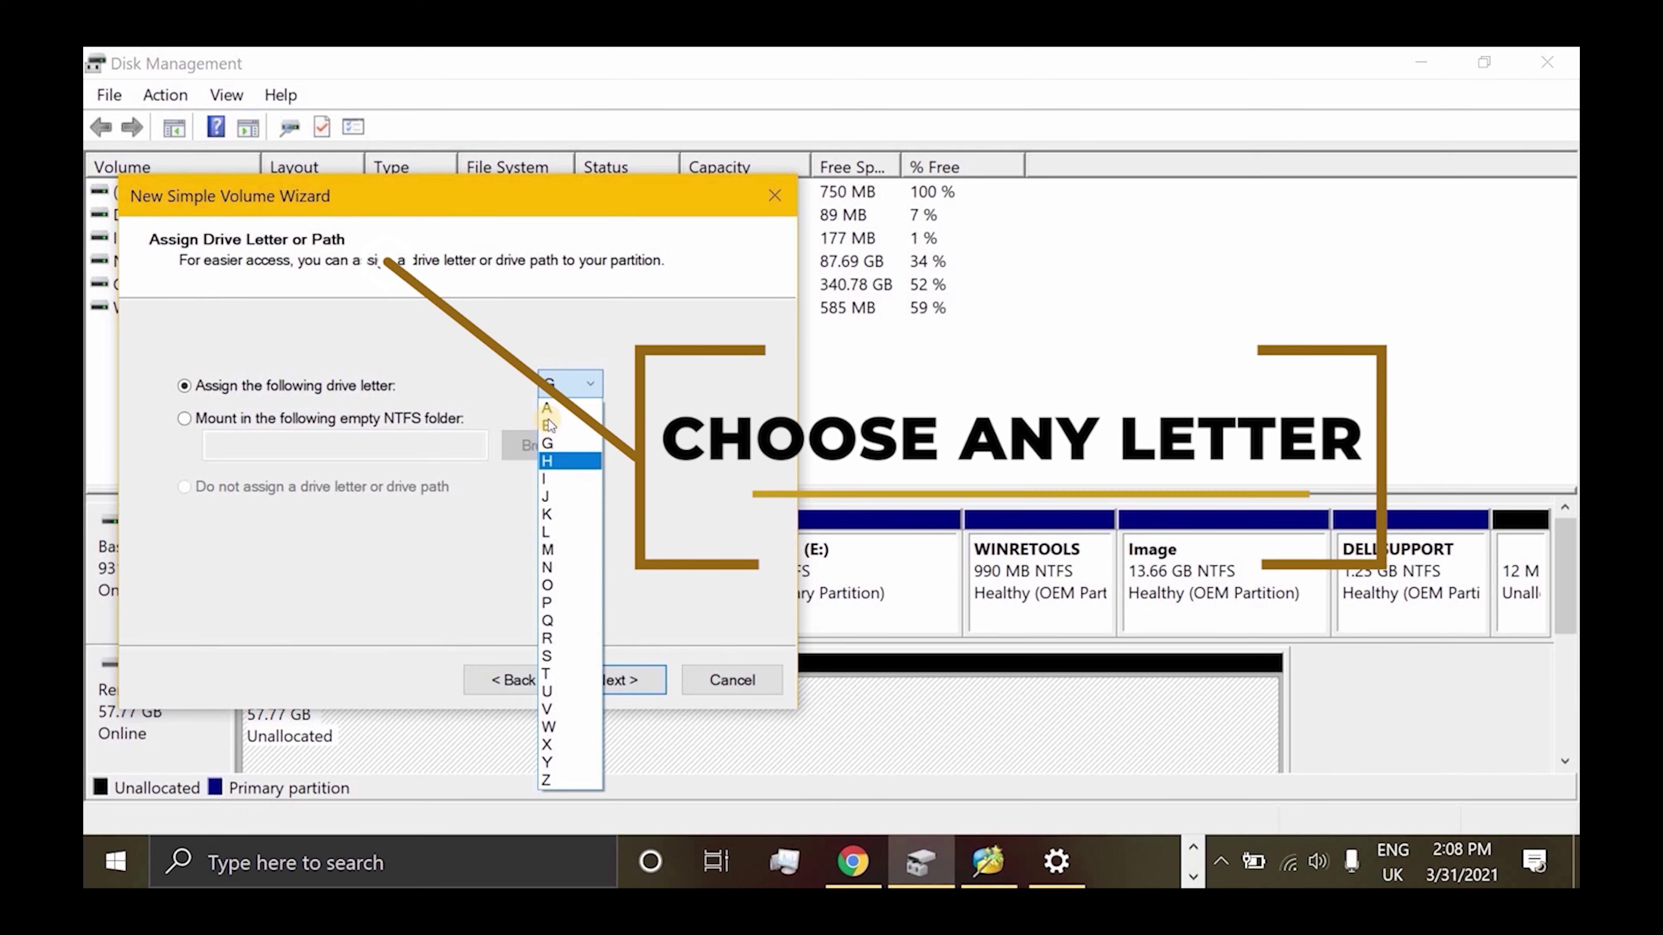
pyautogui.click(564, 444)
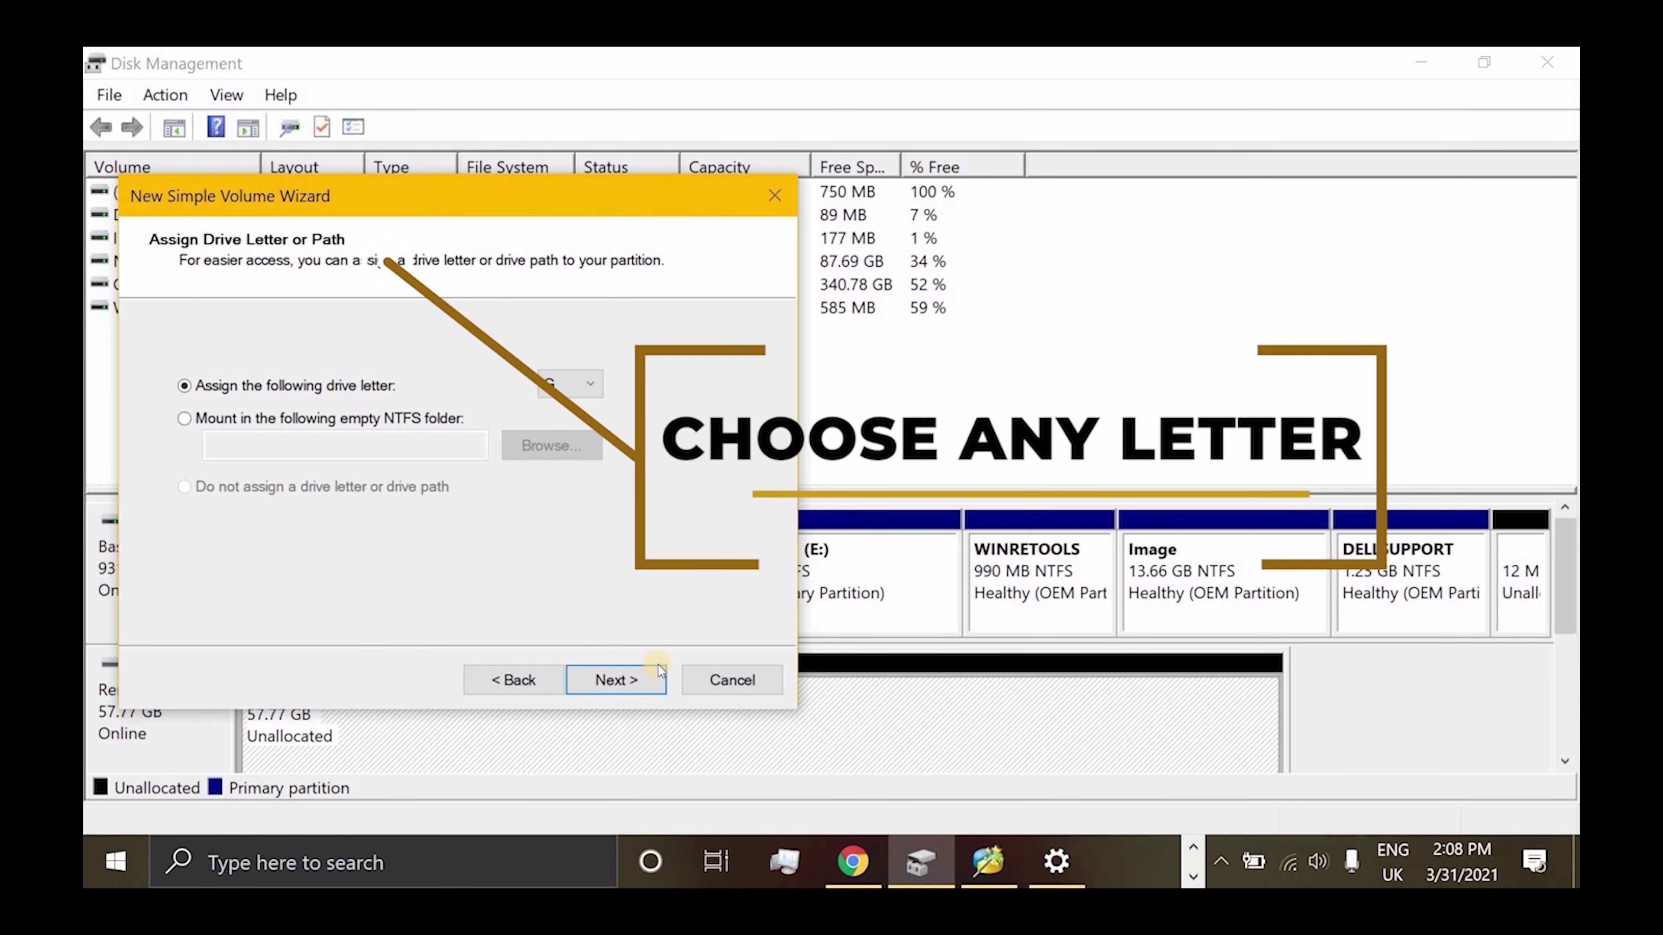
pyautogui.click(611, 681)
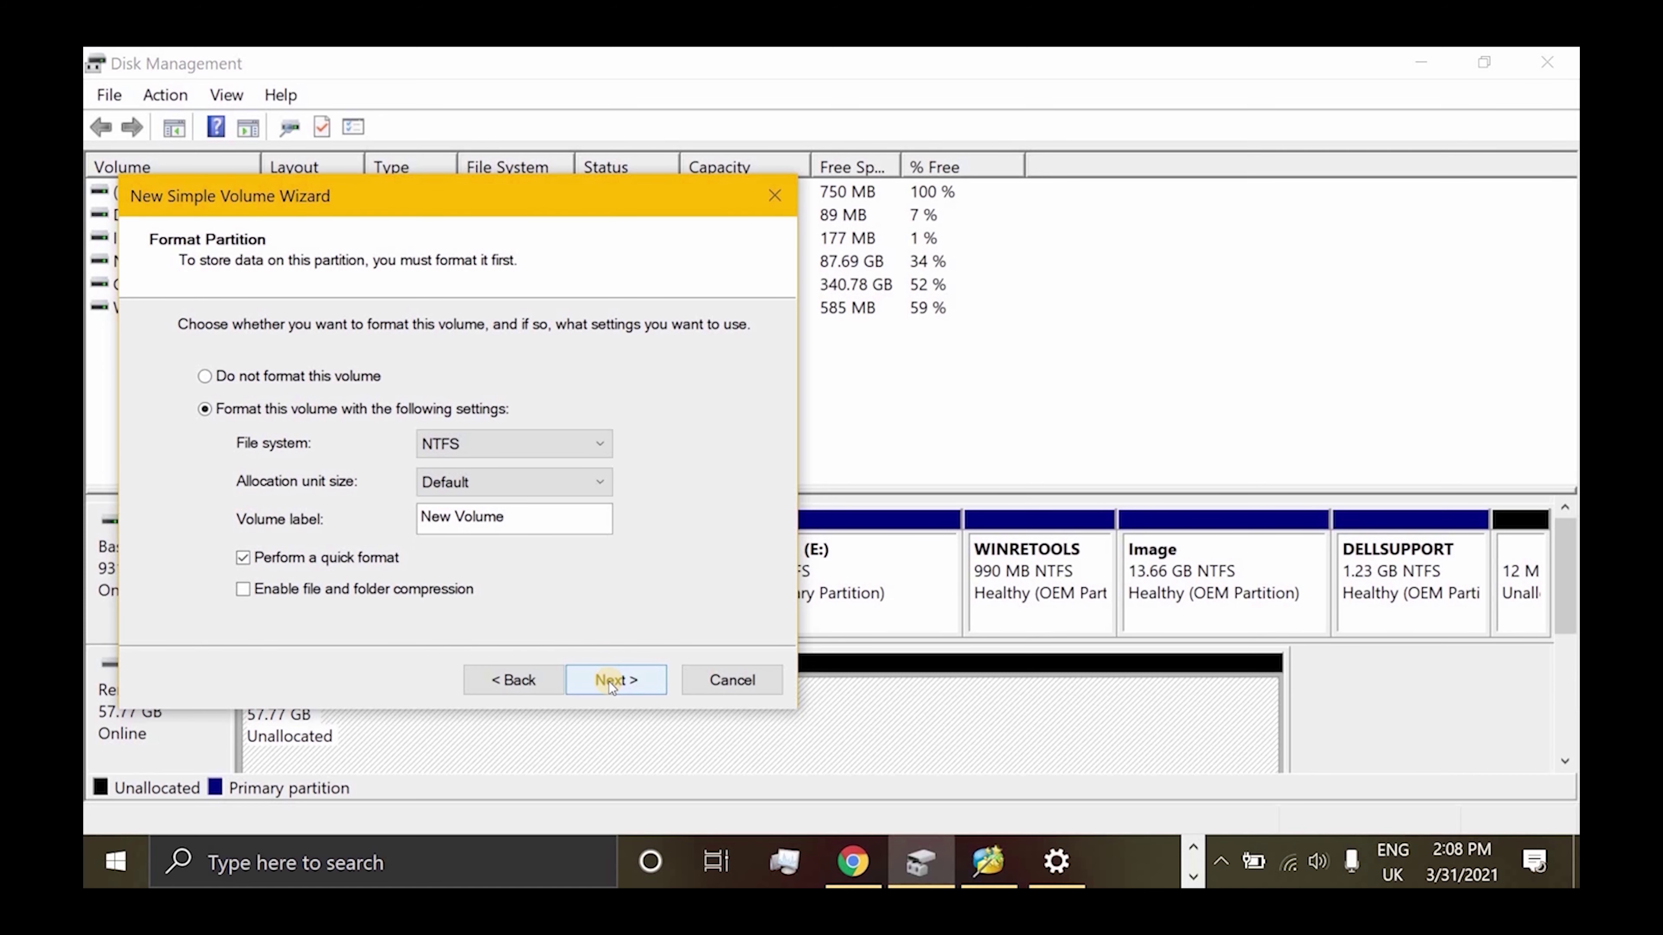
pyautogui.click(611, 681)
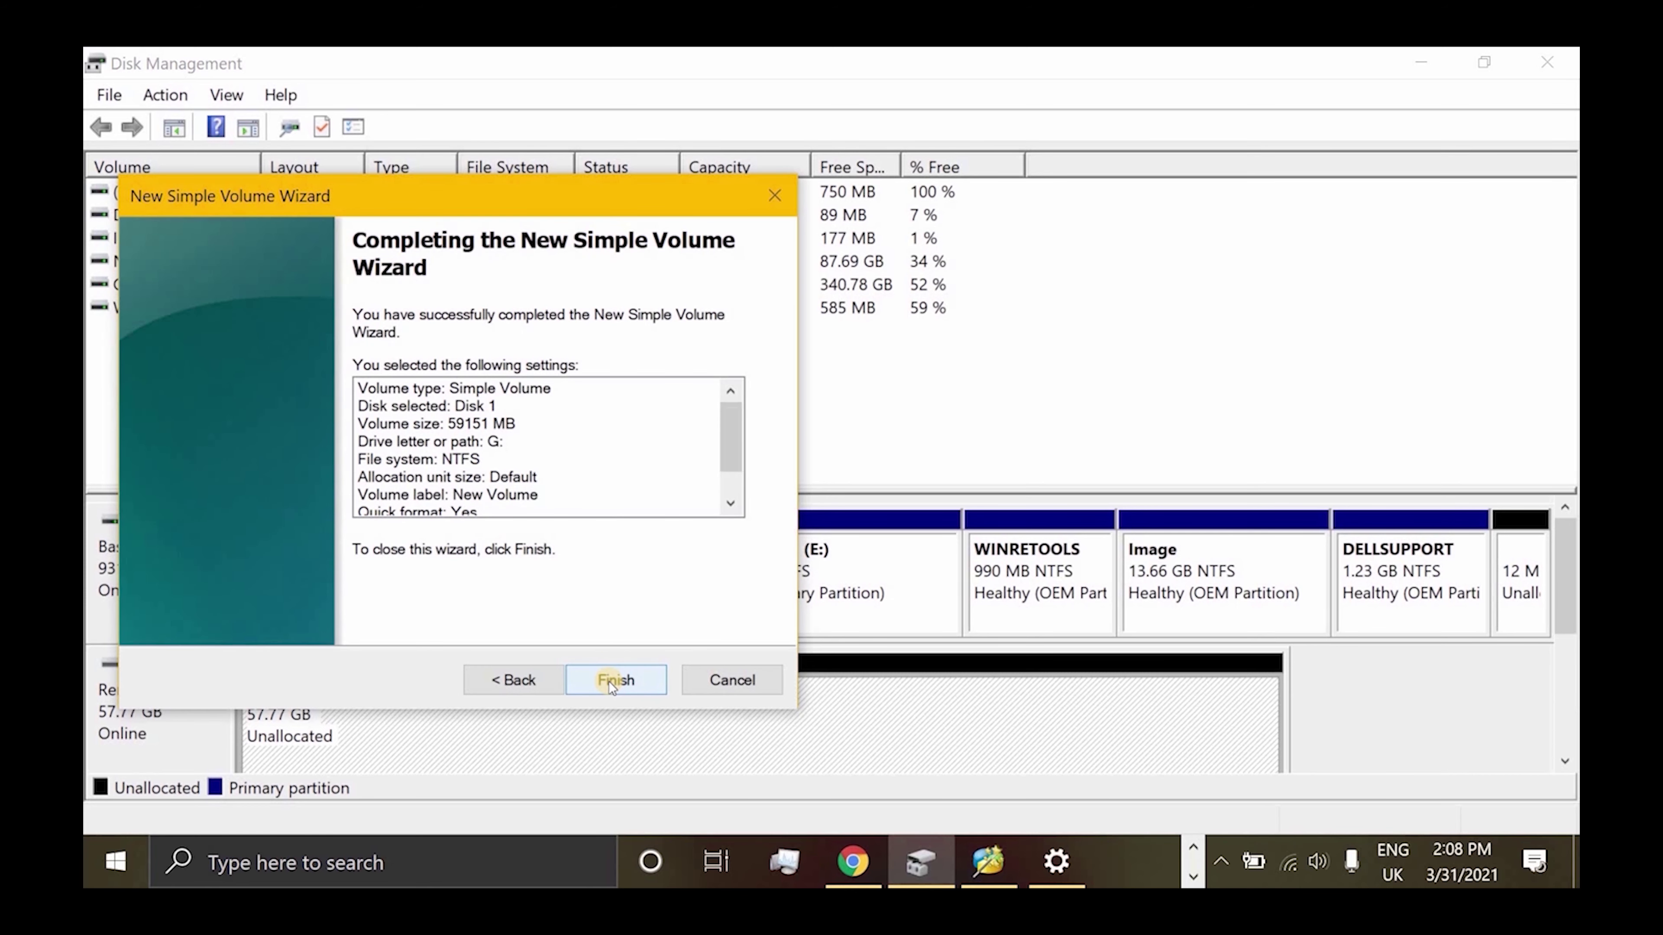
pyautogui.click(611, 682)
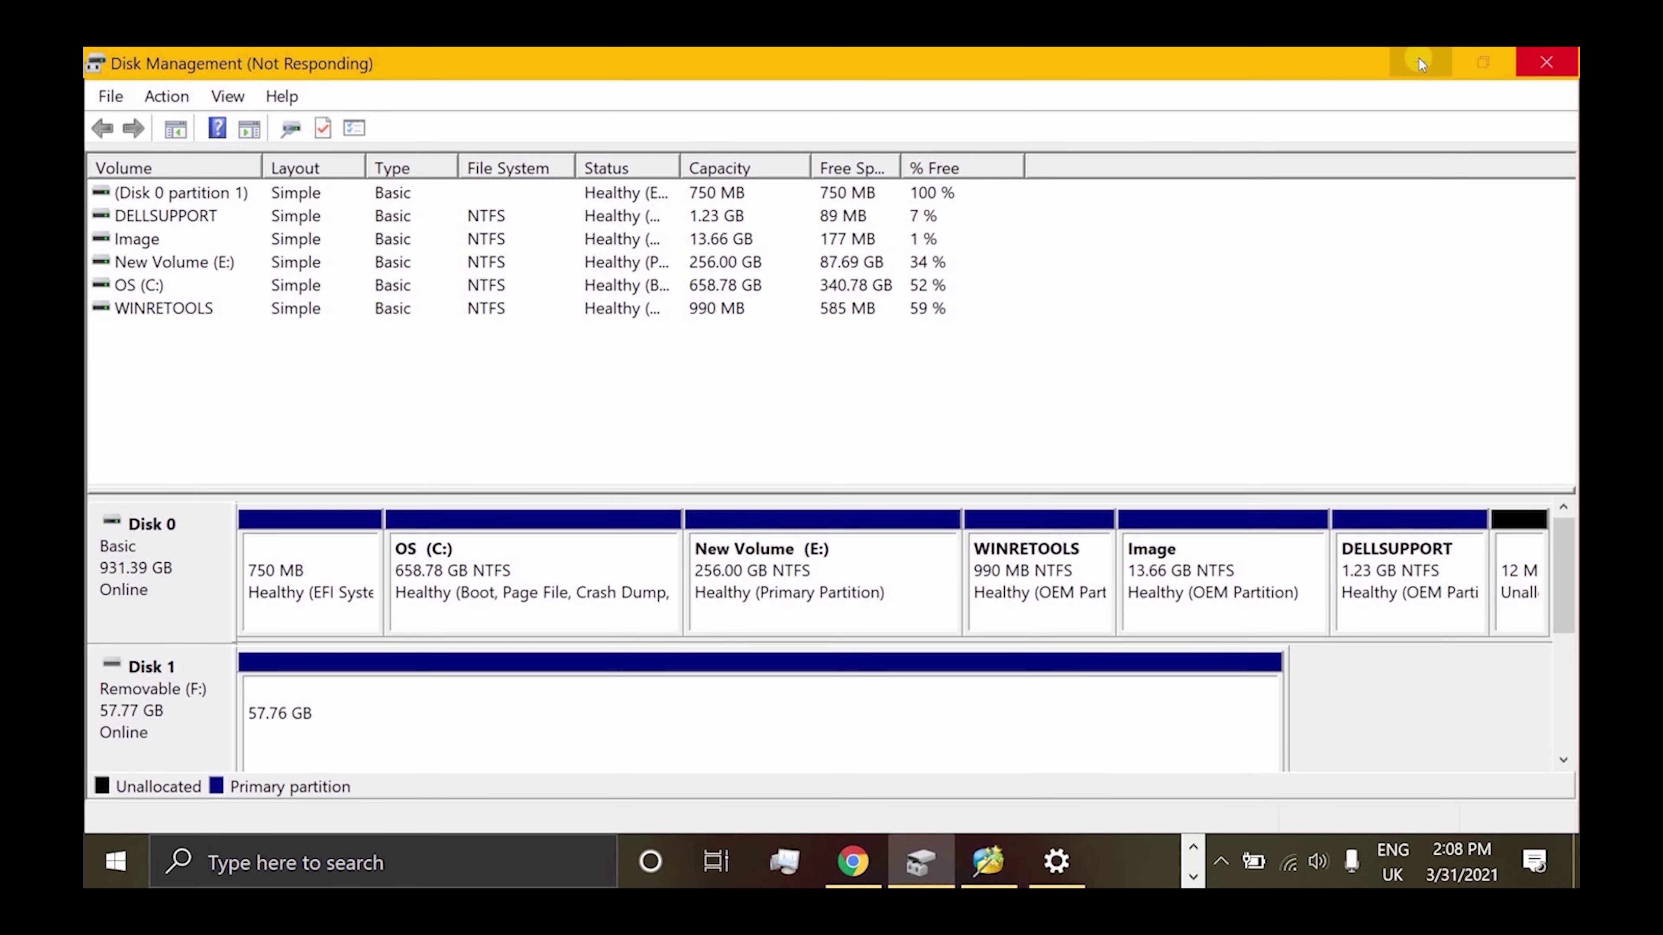
# Minimize Disk Management once Disk 1 shows its new 57.76 GB primary partition.
pyautogui.click(1418, 57)
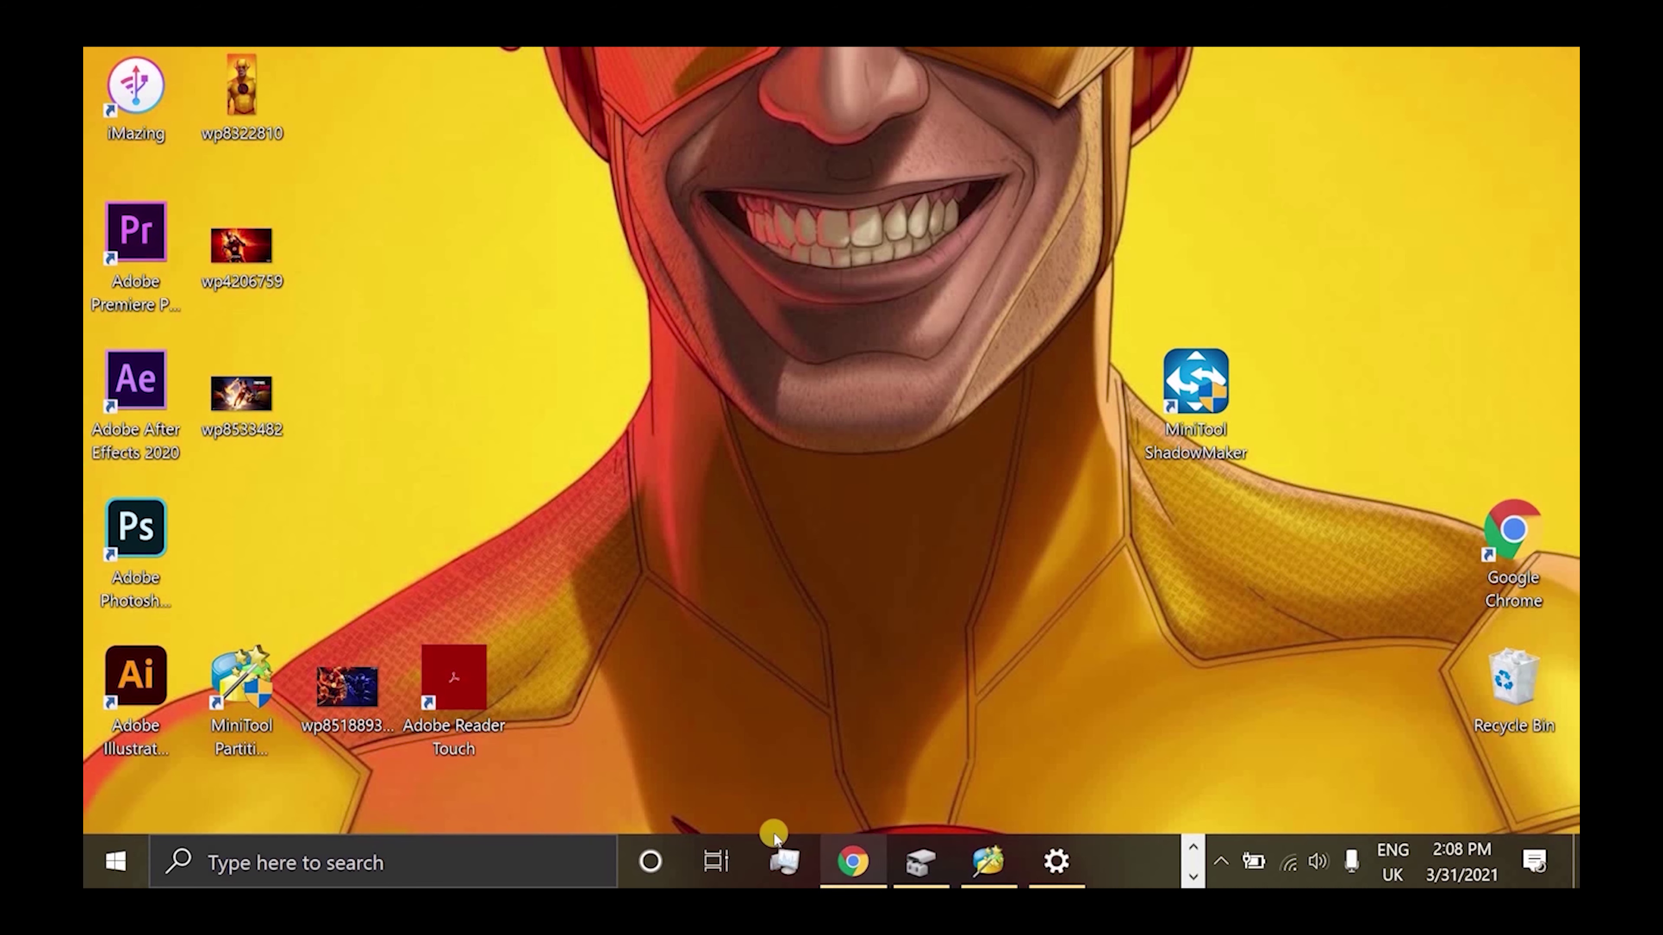
# Check in a maximized This PC that New Volume (F:) shows 57.6 GB free of 57.7 GB.
pyautogui.click(1190, 849)
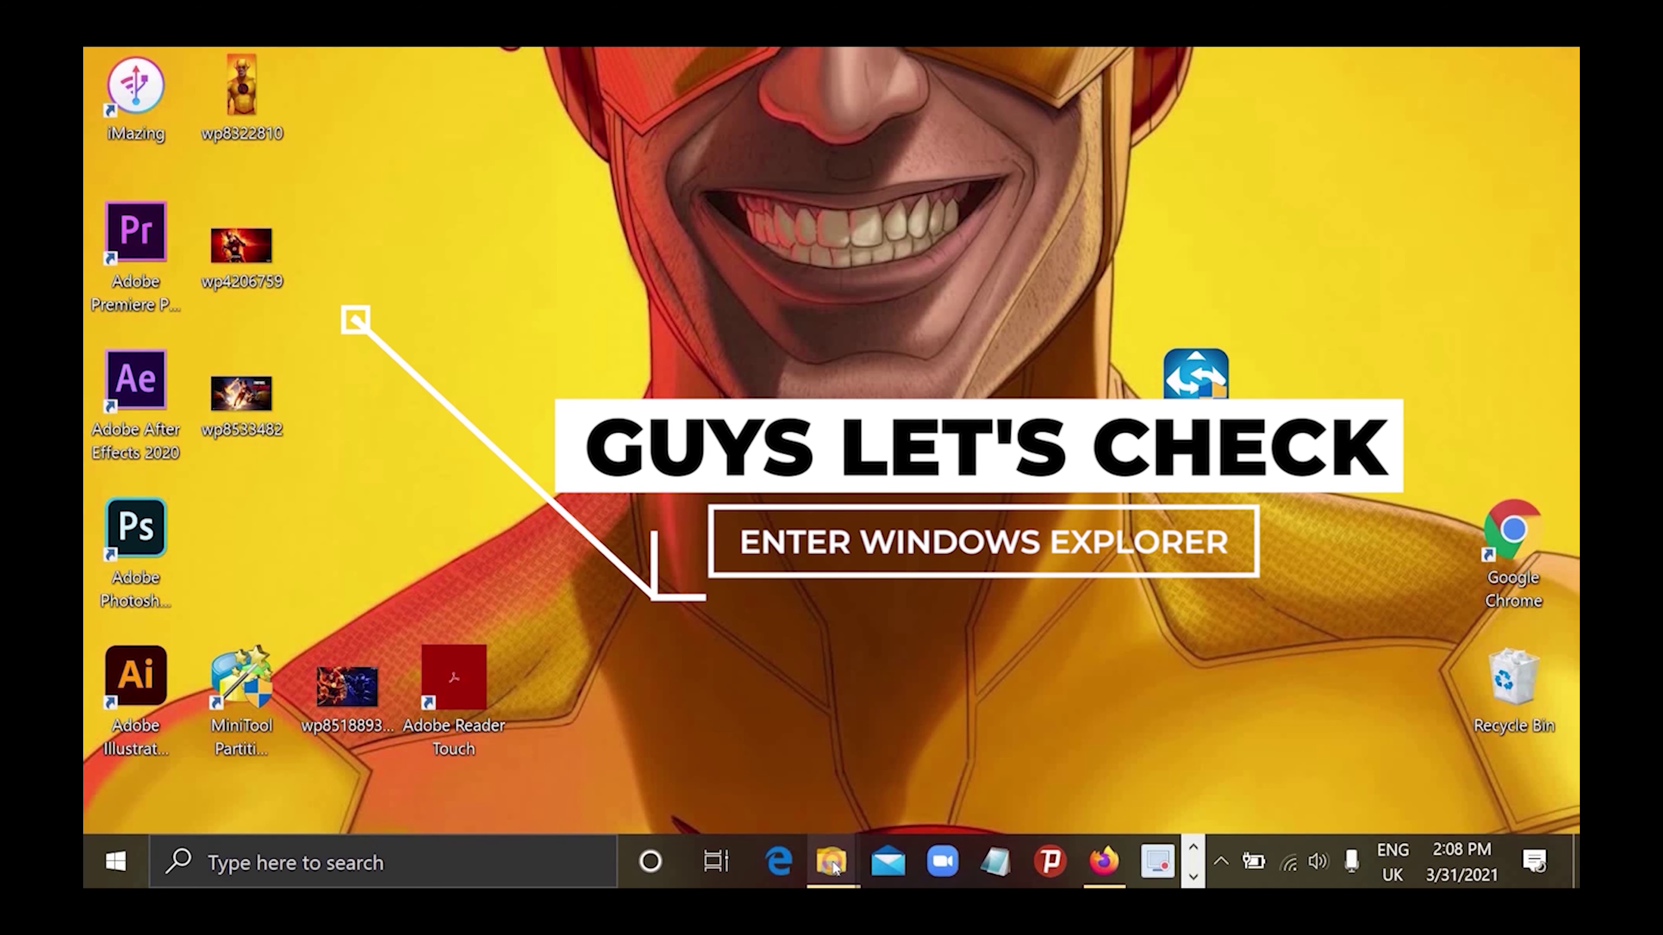
pyautogui.moveTo(833, 863)
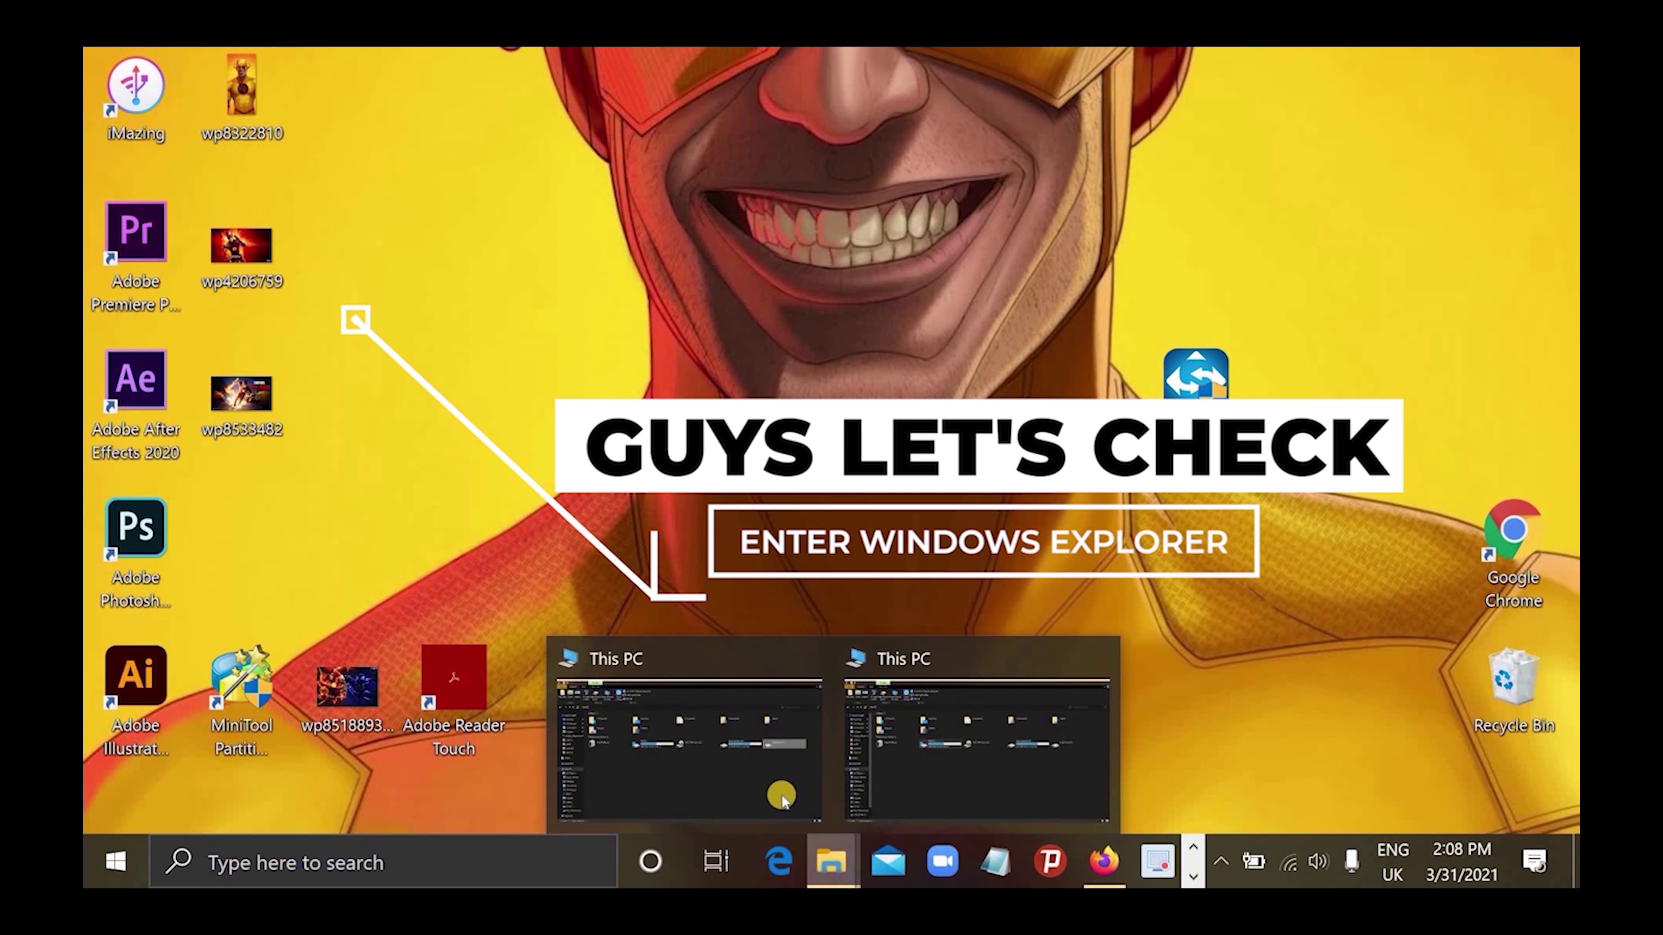
pyautogui.click(976, 765)
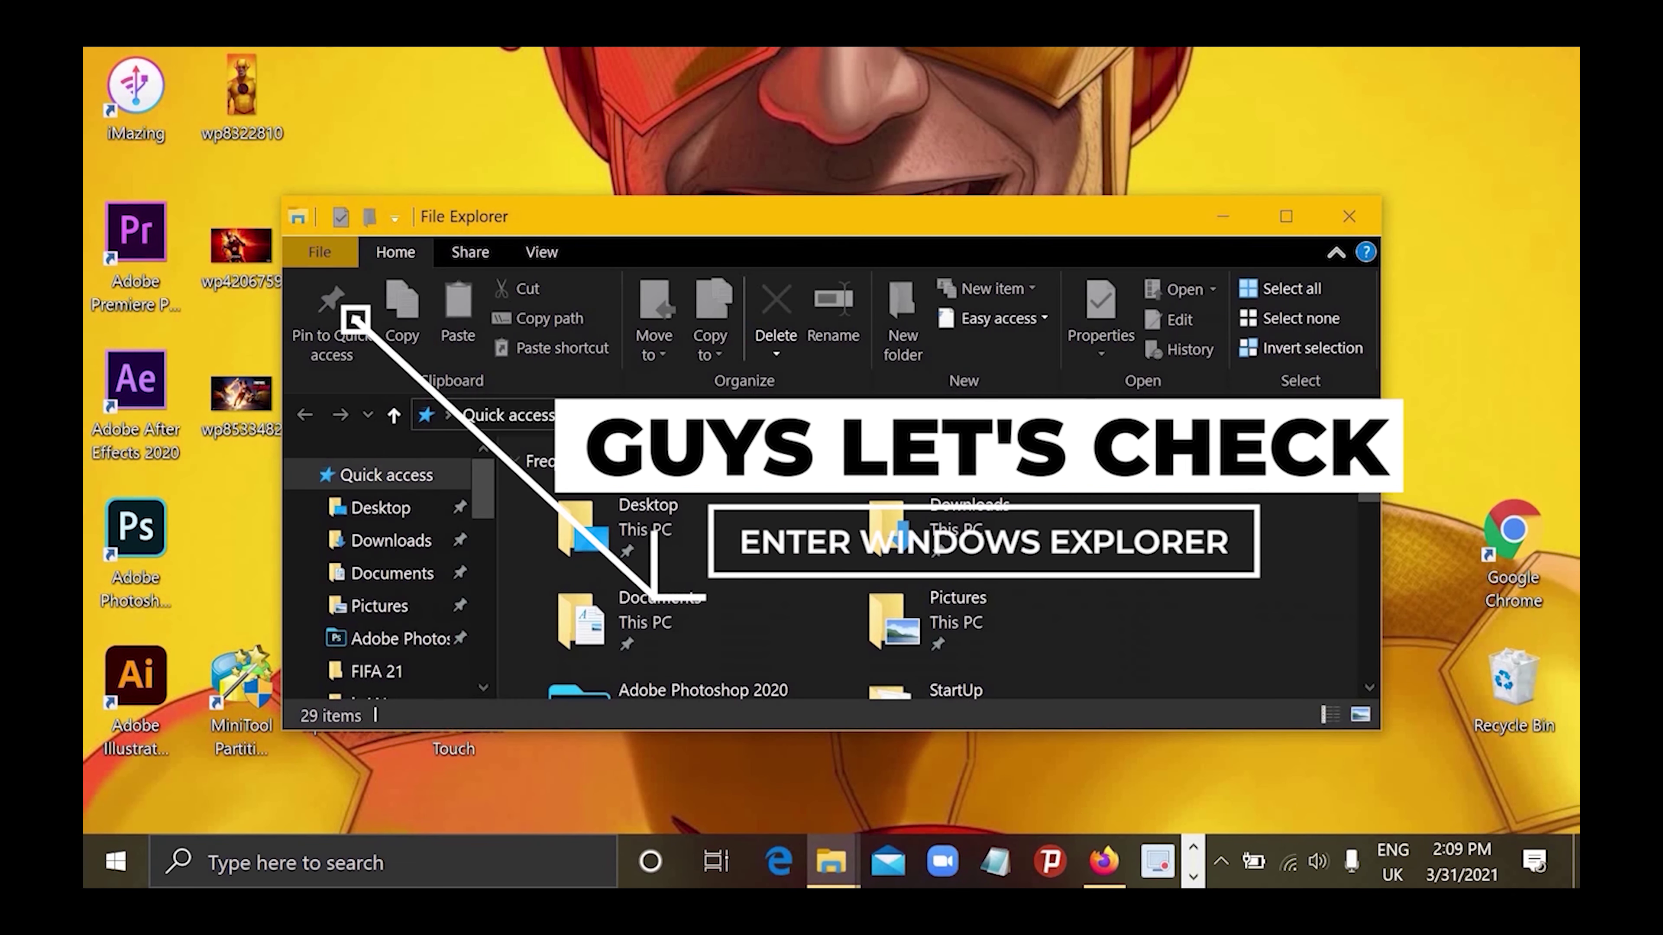
pyautogui.scroll(-1, 1244, 472)
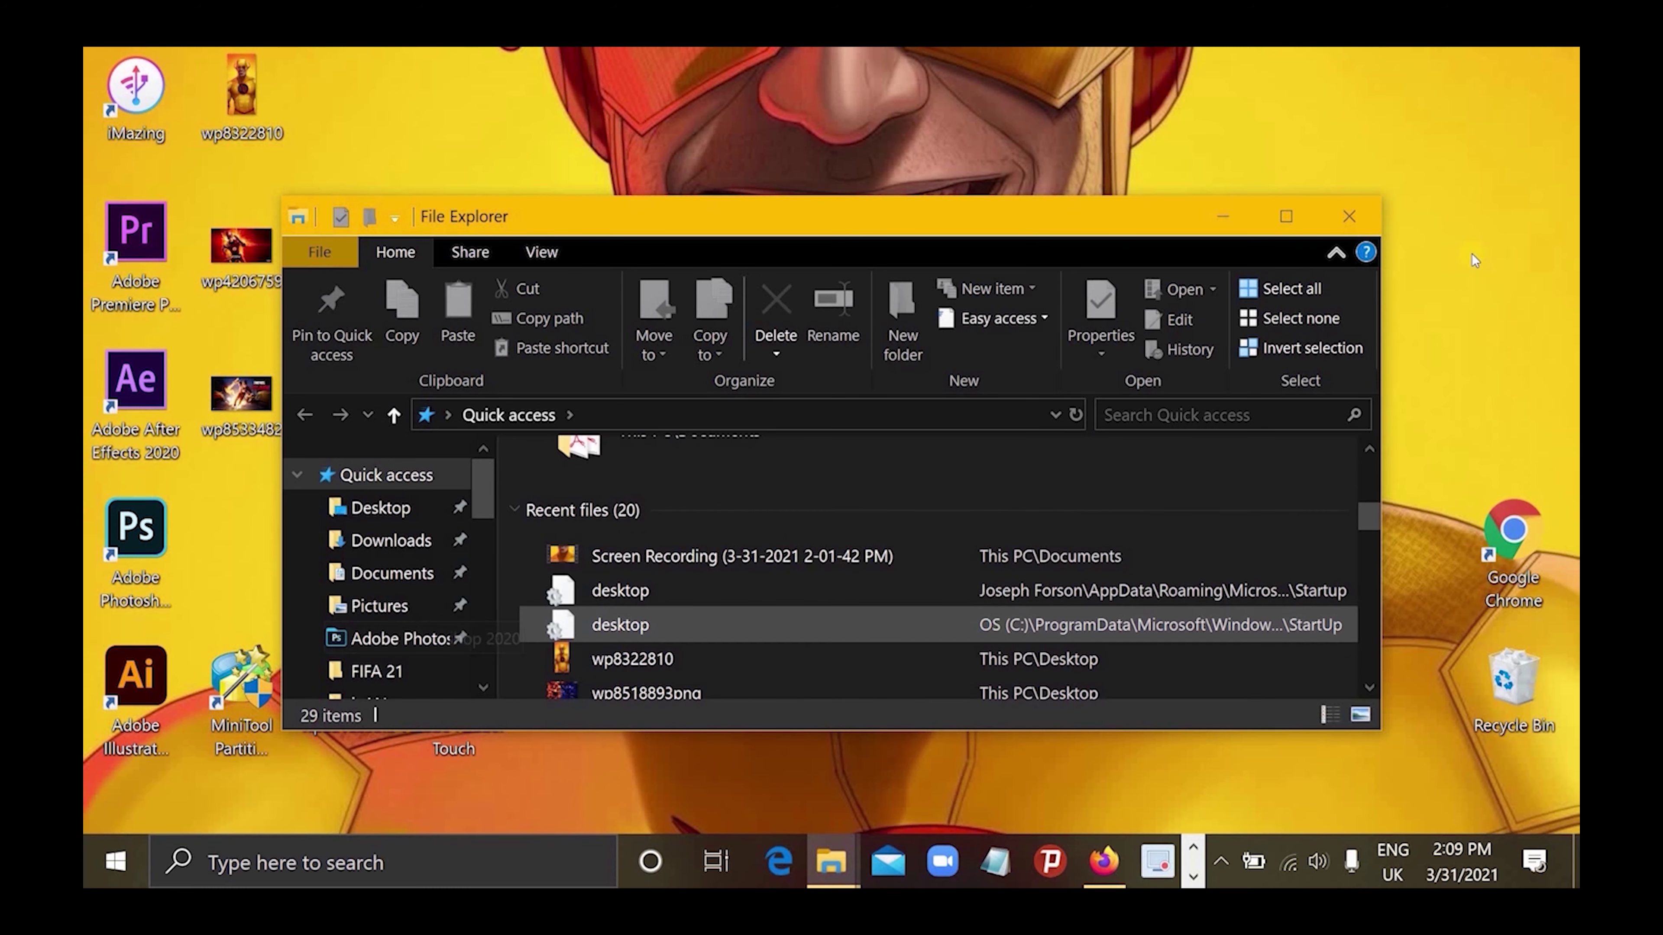
pyautogui.click(1272, 219)
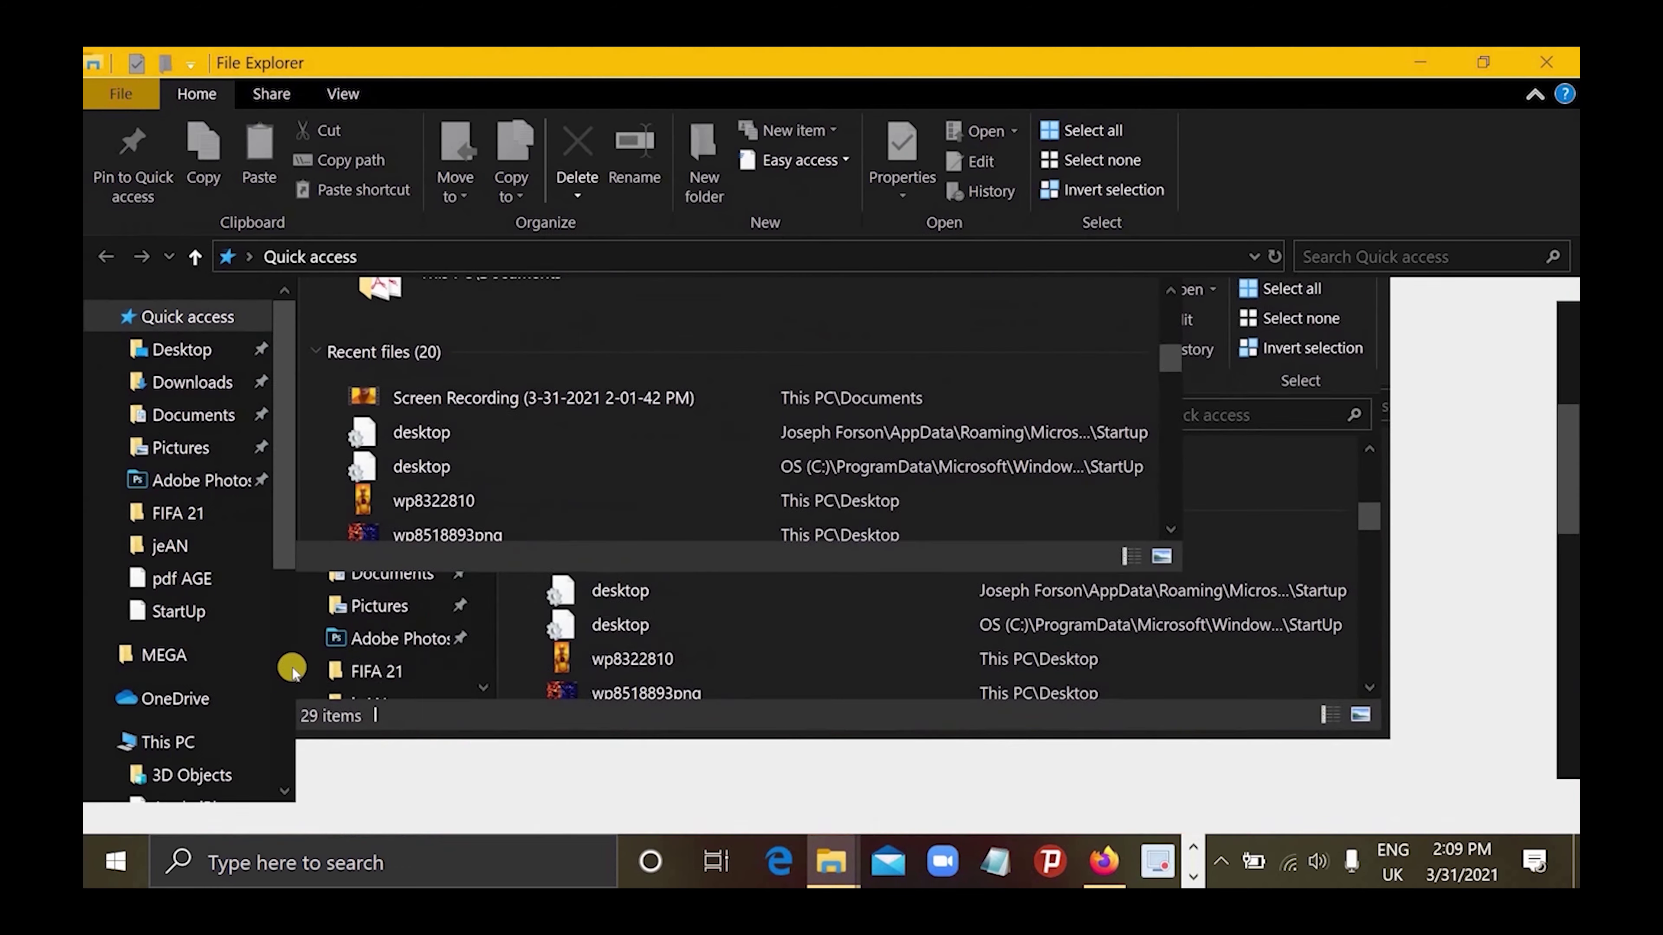
pyautogui.scroll(-1, 458, 590)
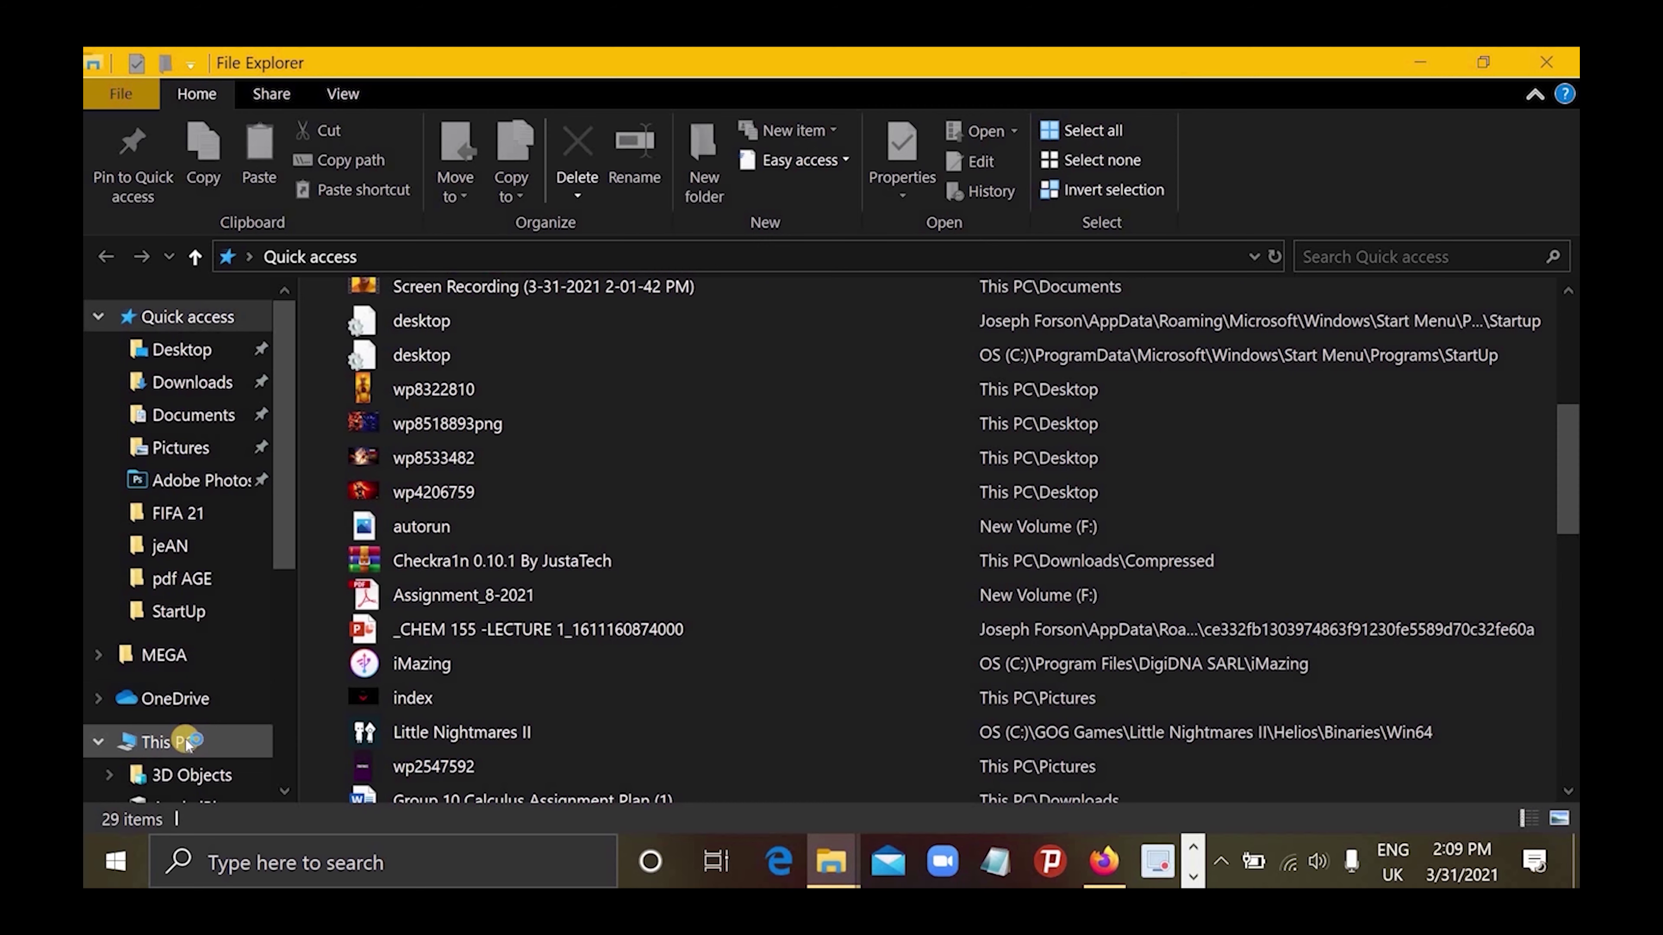
pyautogui.click(167, 742)
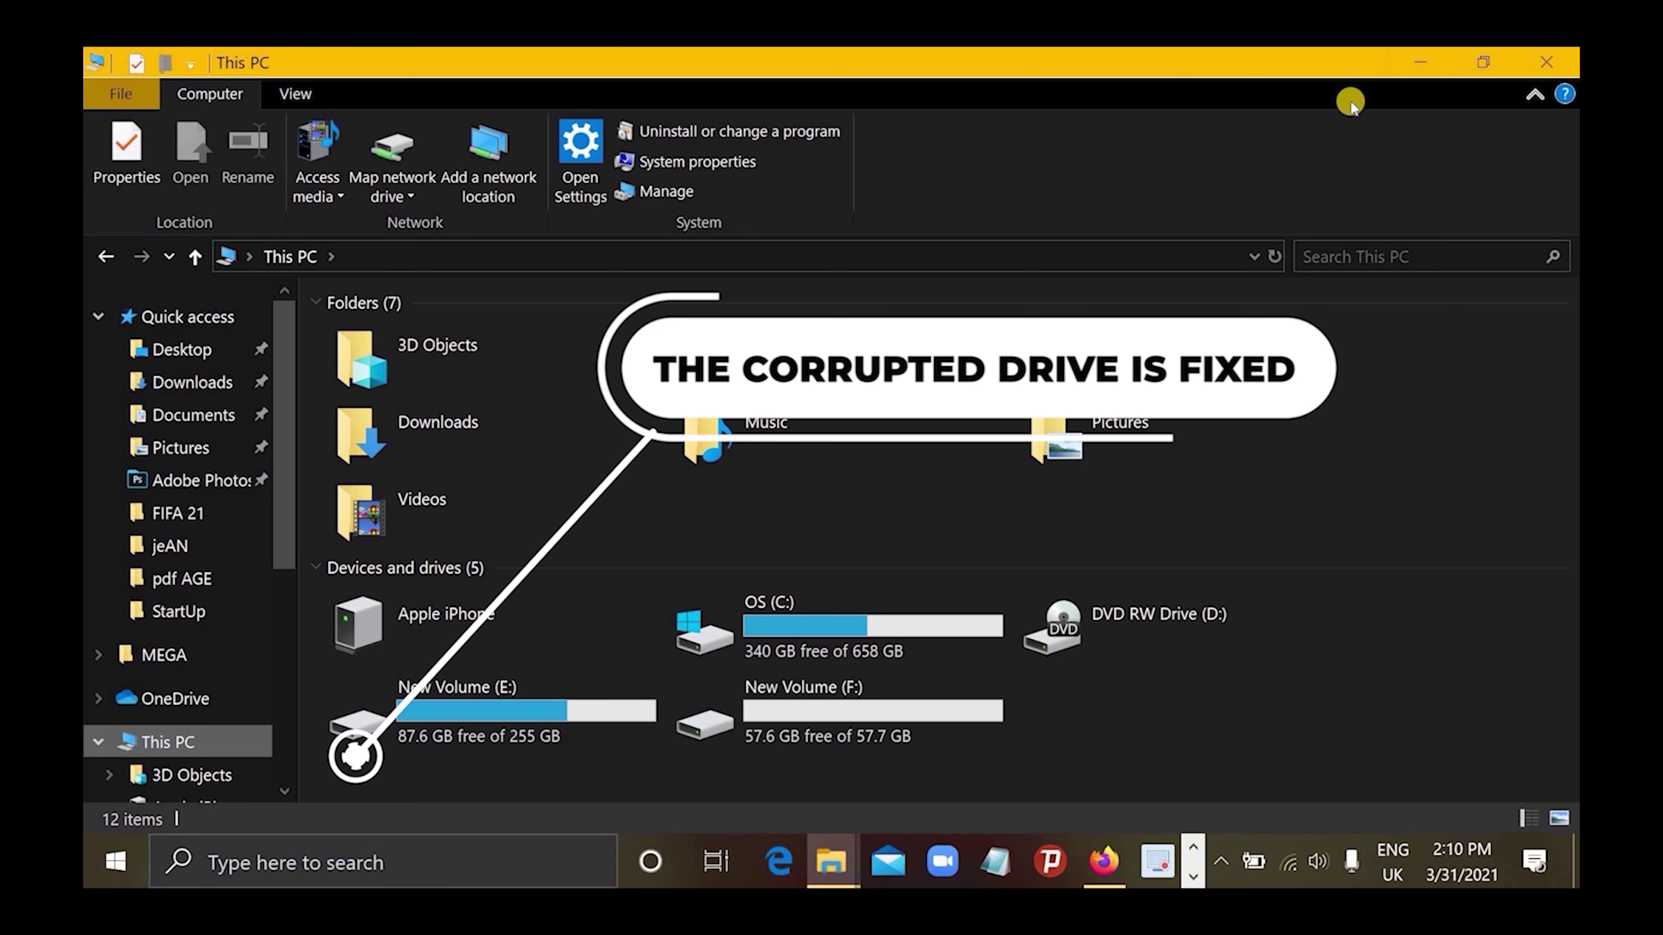
pyautogui.click(1419, 63)
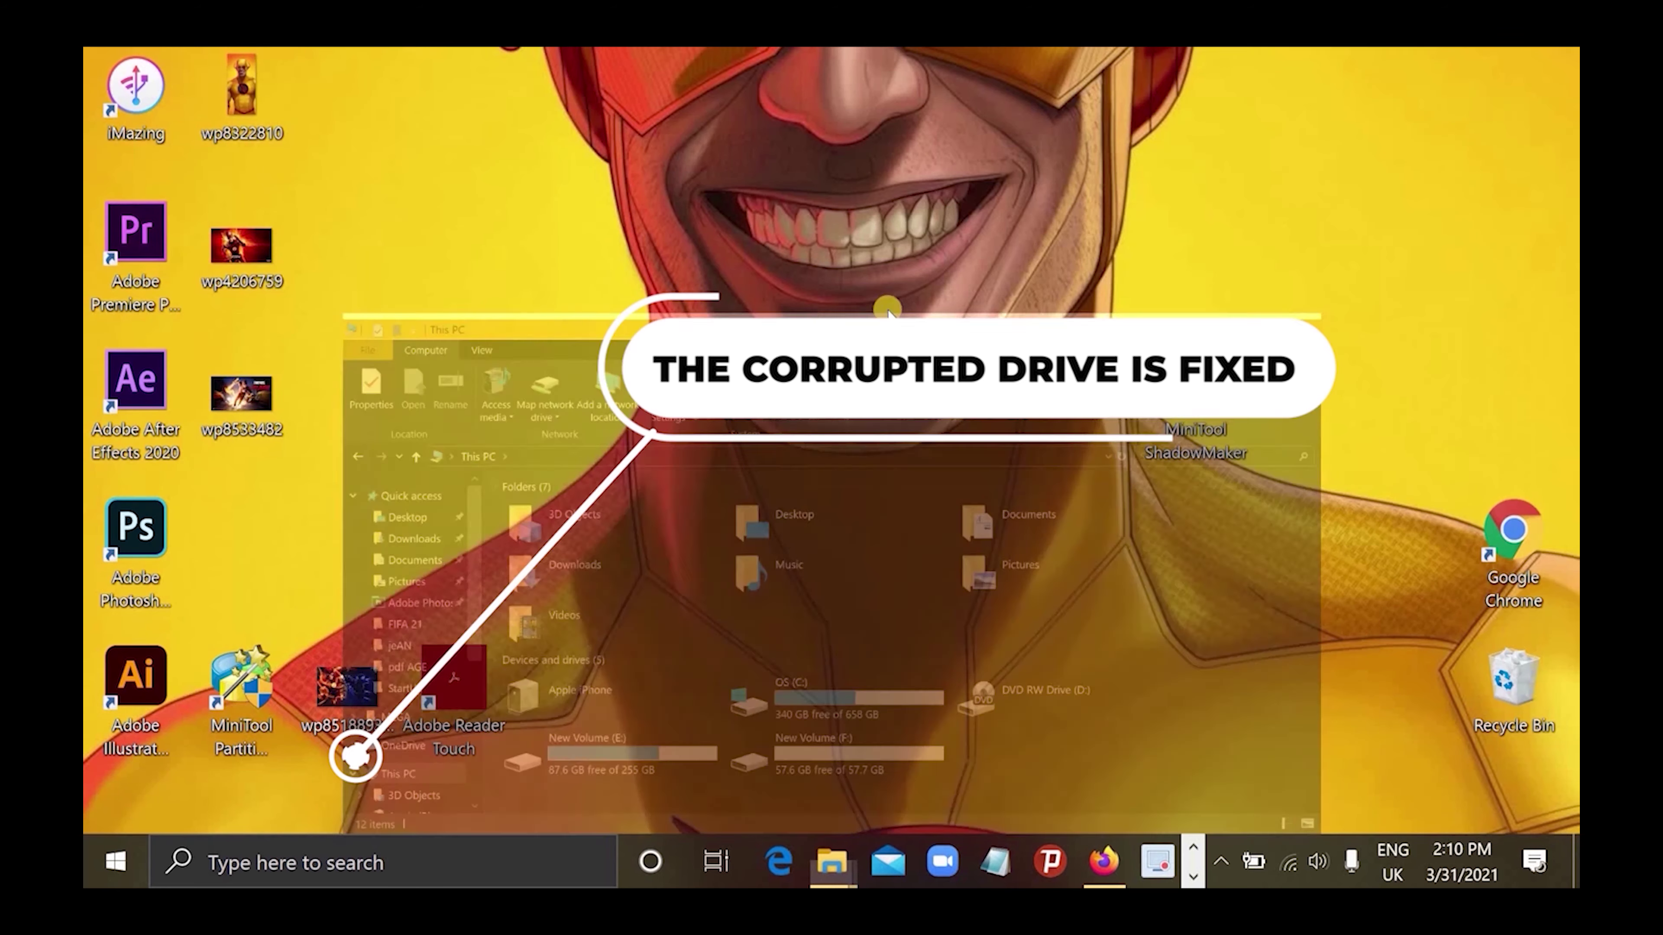